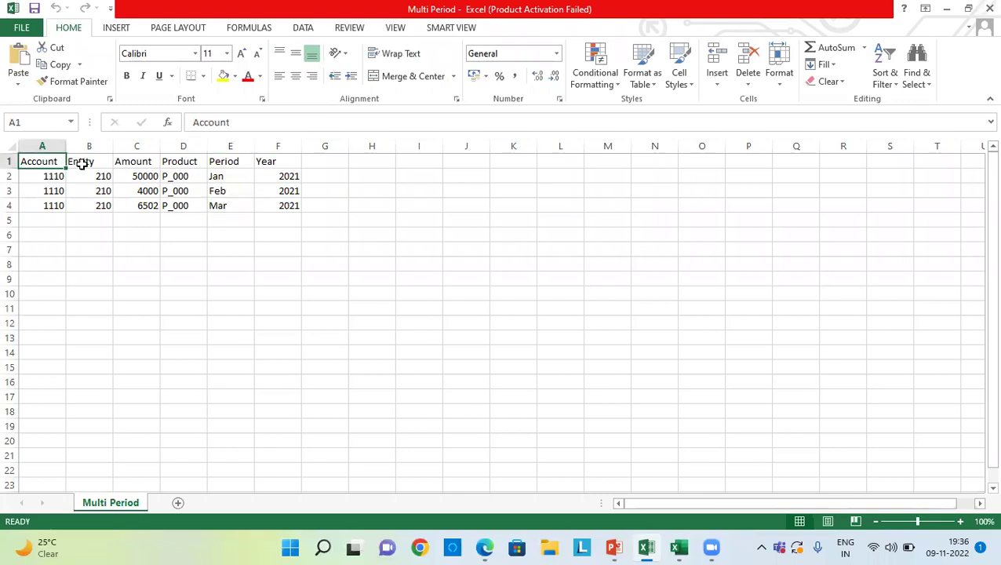
Look over the Account, Entity and Amount headers in the Multi Period workbook and switch to the Data Management window in Edge
click(80, 162)
click(128, 167)
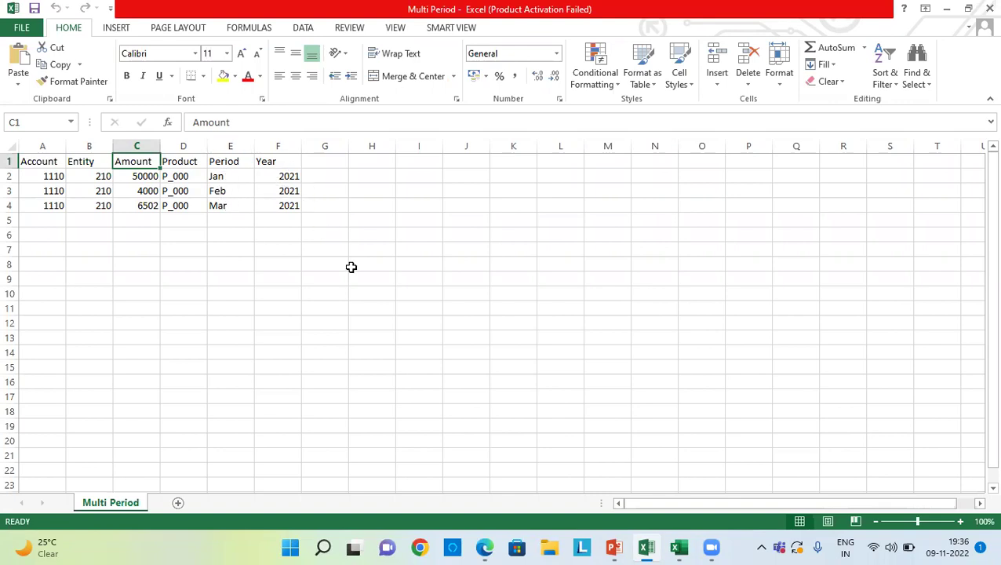
mouse_move(486, 543)
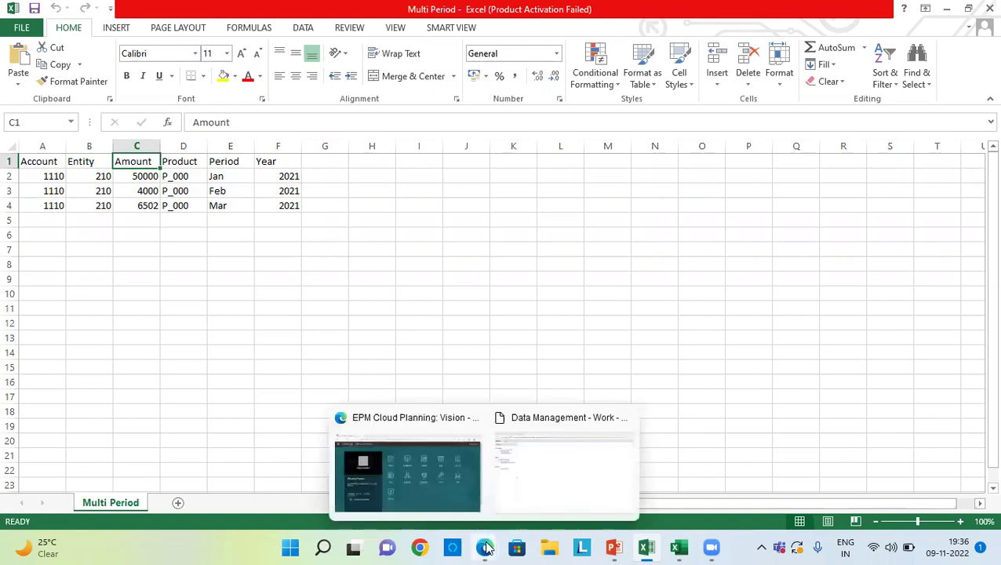
click(440, 468)
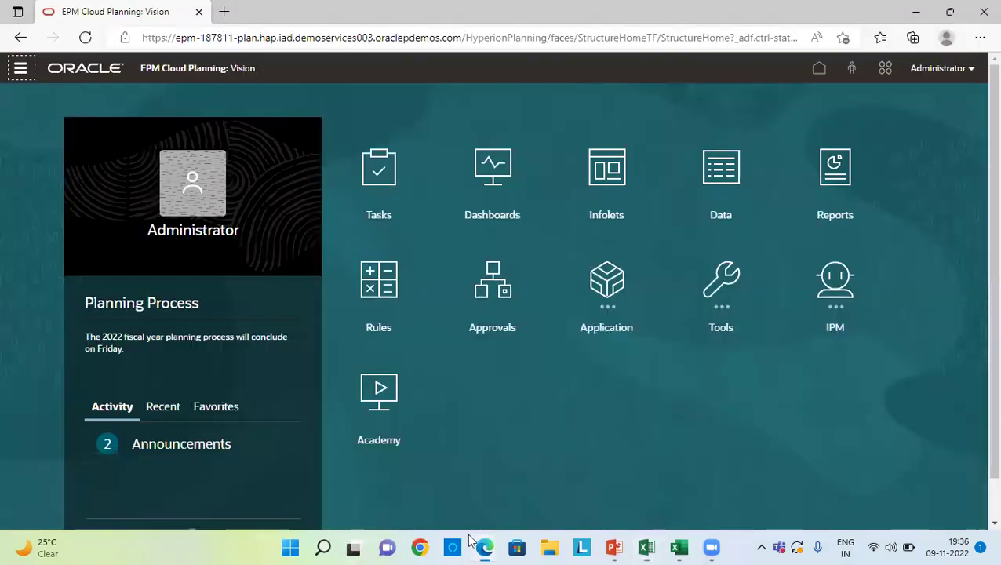
mouse_move(485, 547)
click(527, 503)
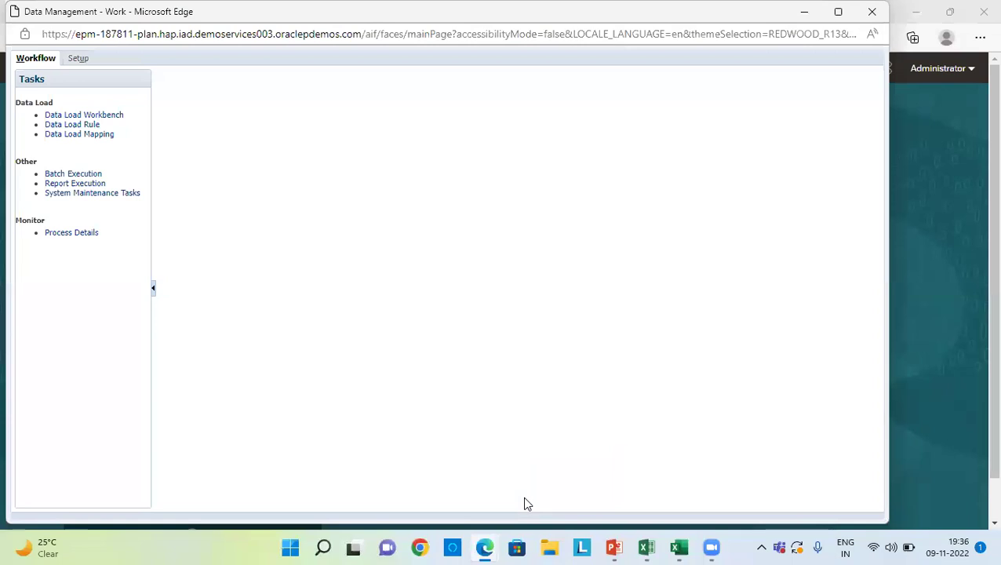
Select the File source system in the setup and review the target application's dimension details
click(78, 59)
click(84, 185)
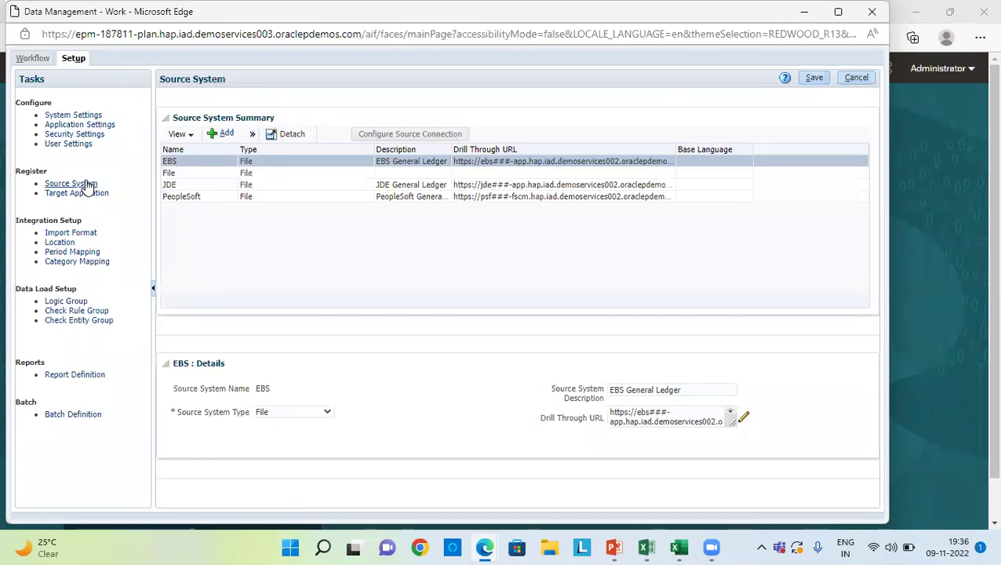
click(192, 173)
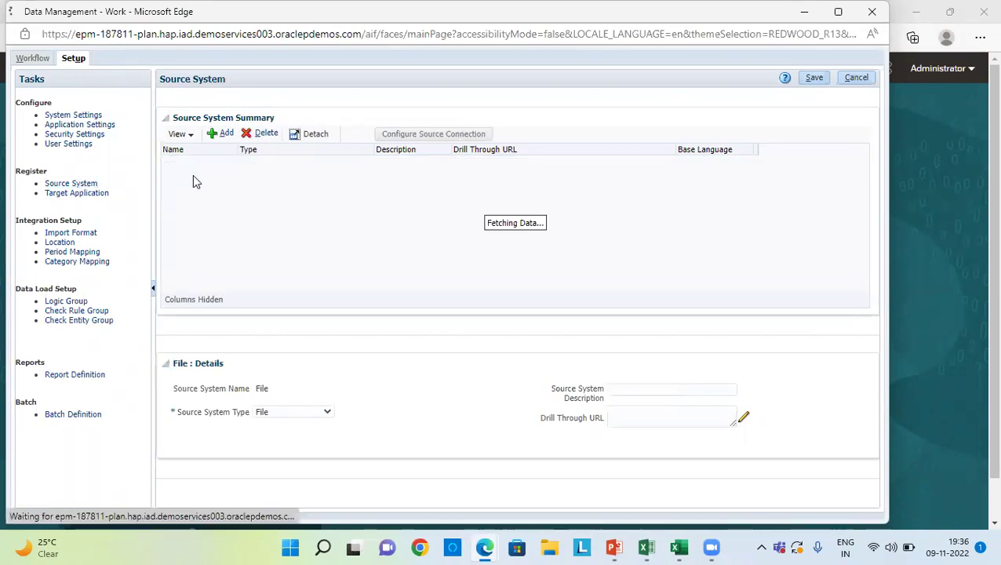
click(82, 192)
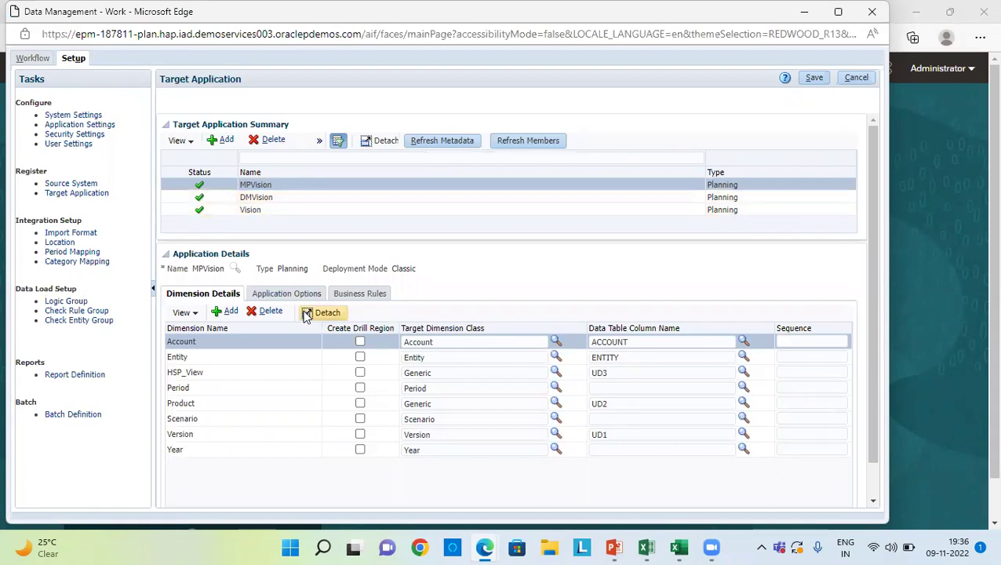
scroll(429, 218, down, 1)
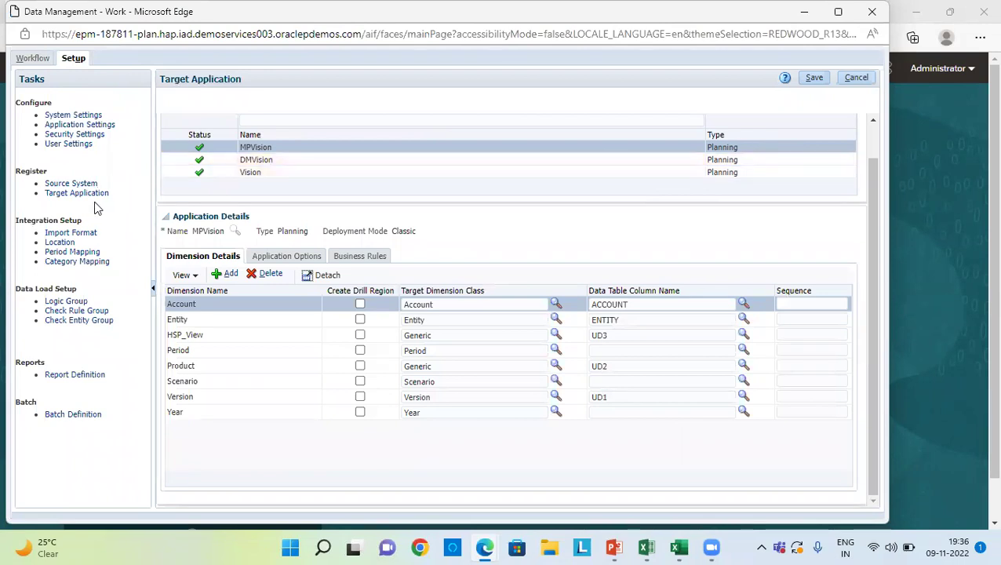
Open the MP_IMF import format and examine its source column mappings
click(59, 234)
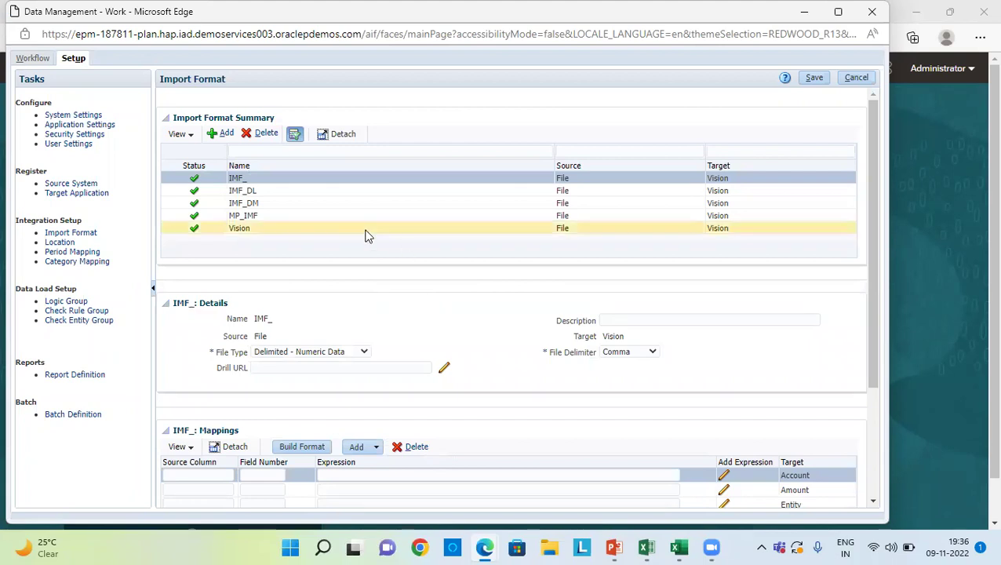
click(285, 202)
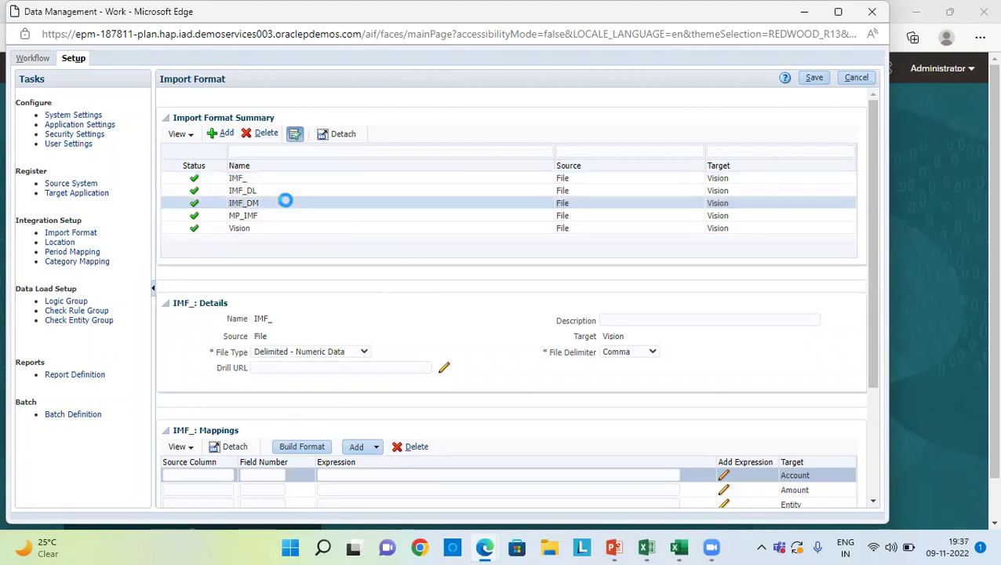
click(264, 216)
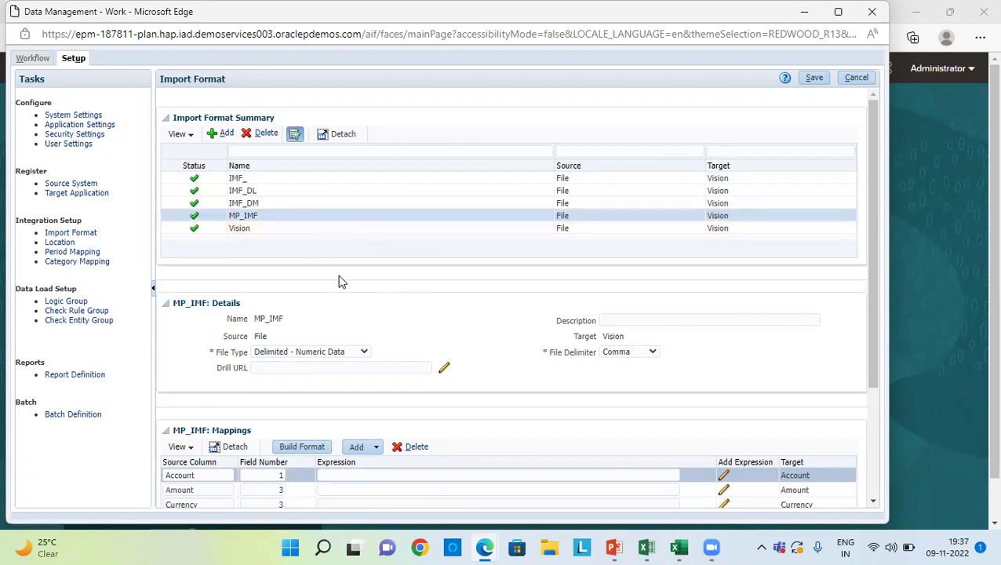
scroll(339, 279, down, 2)
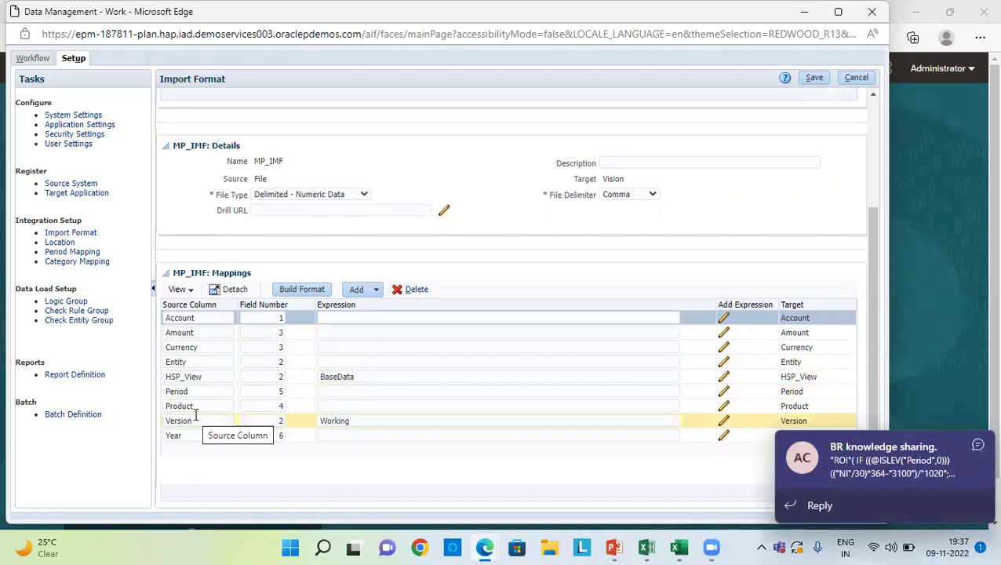
click(978, 446)
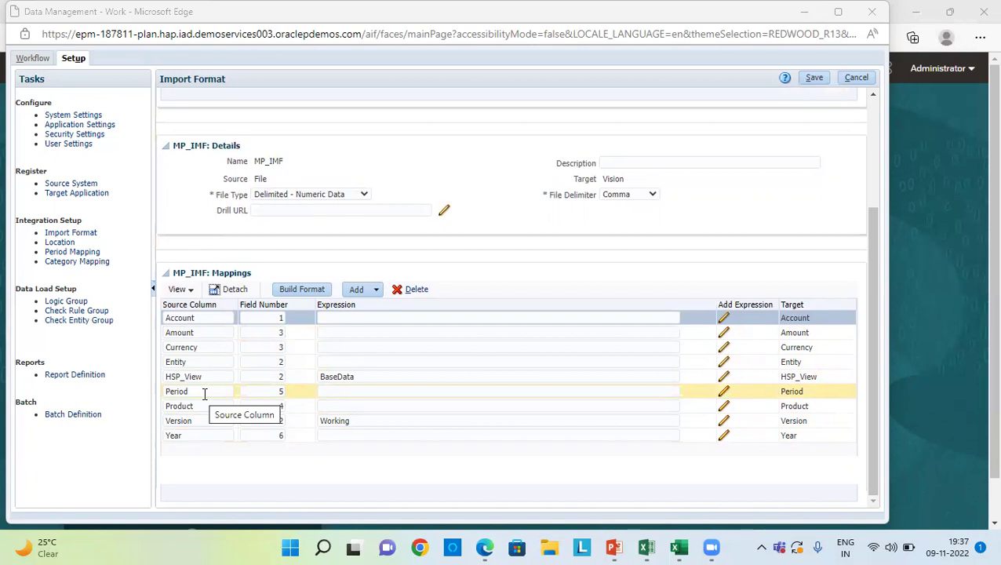
Show the source period row types that can be added to the MP_IMF mappings
click(377, 291)
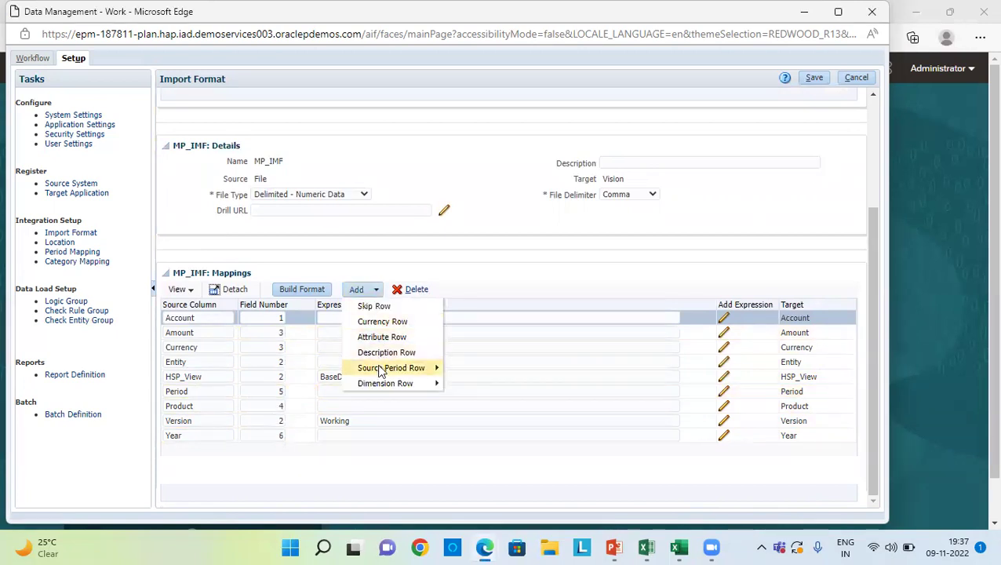
mouse_move(436, 369)
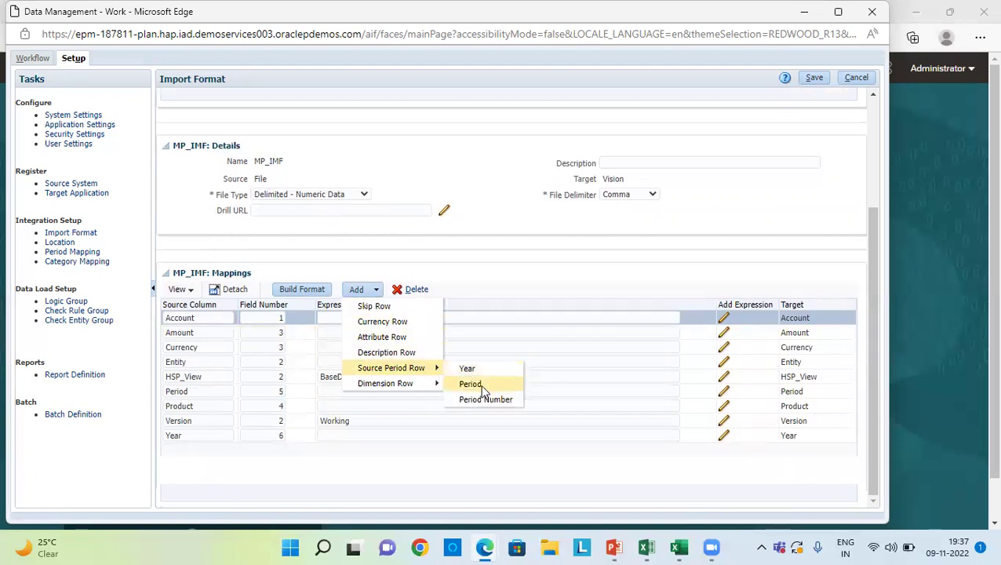
click(512, 385)
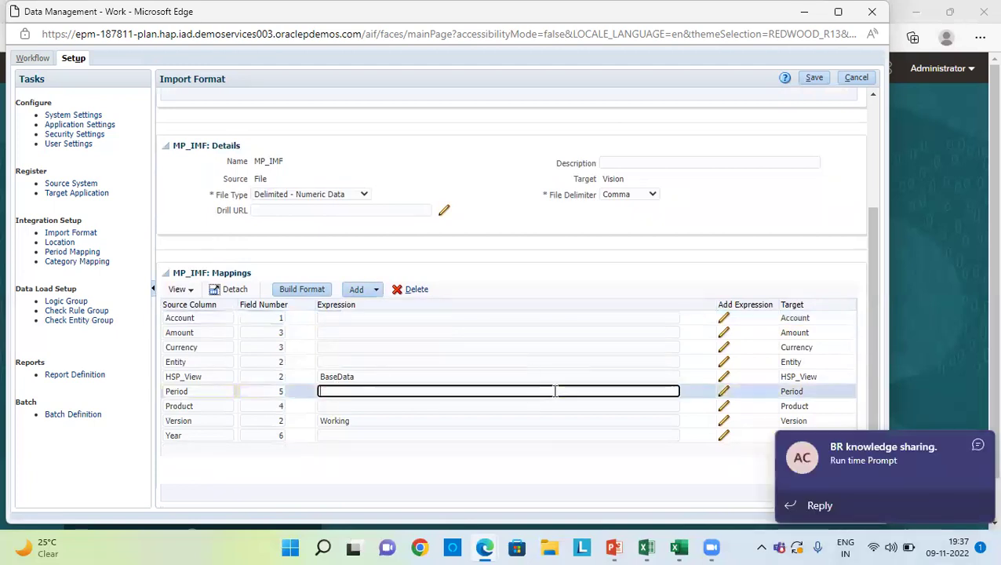
click(977, 445)
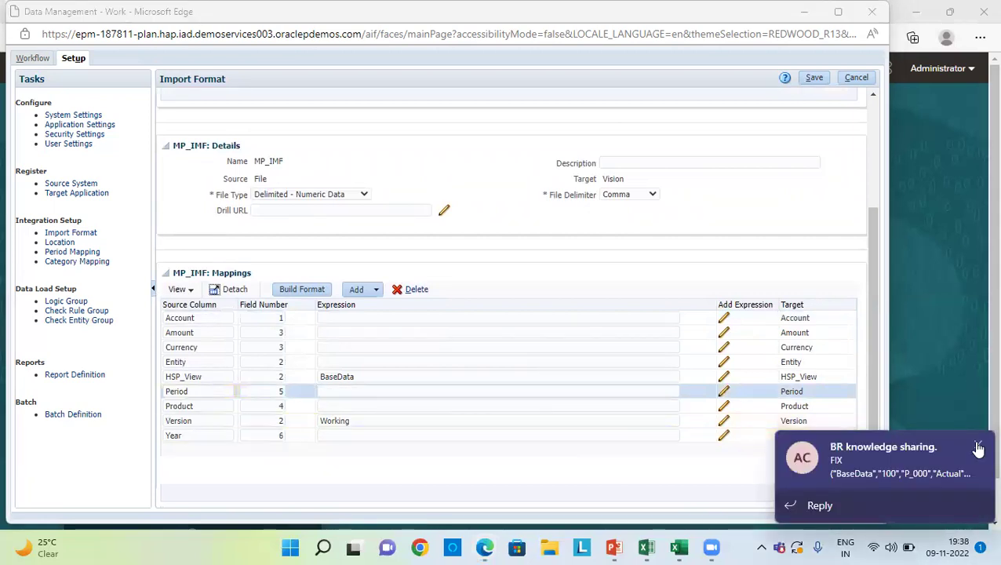
click(978, 447)
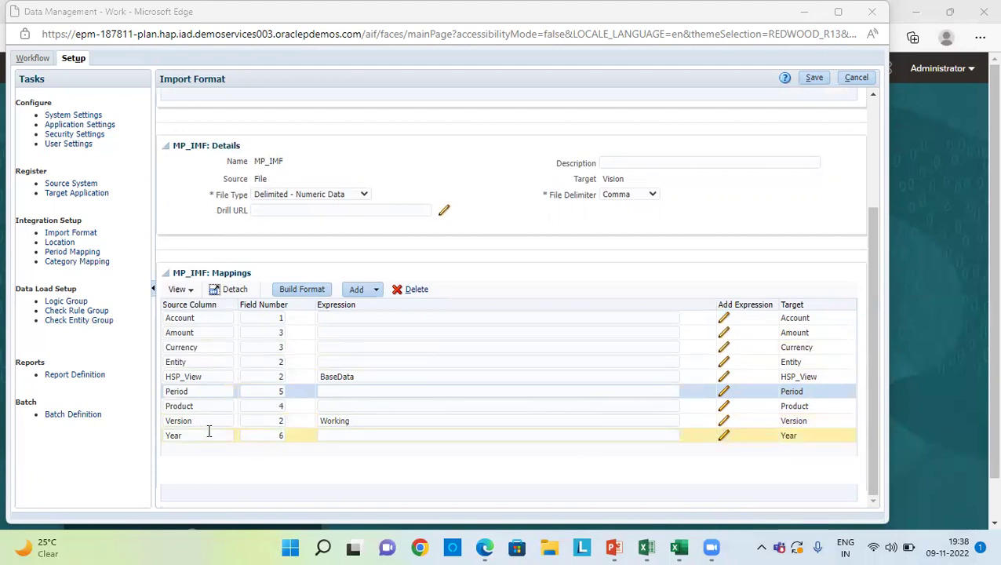
Compare the mapped field numbers with the column order in the Multi Period workbook in Excel, and save the MP_IMF import format
mouse_move(647, 547)
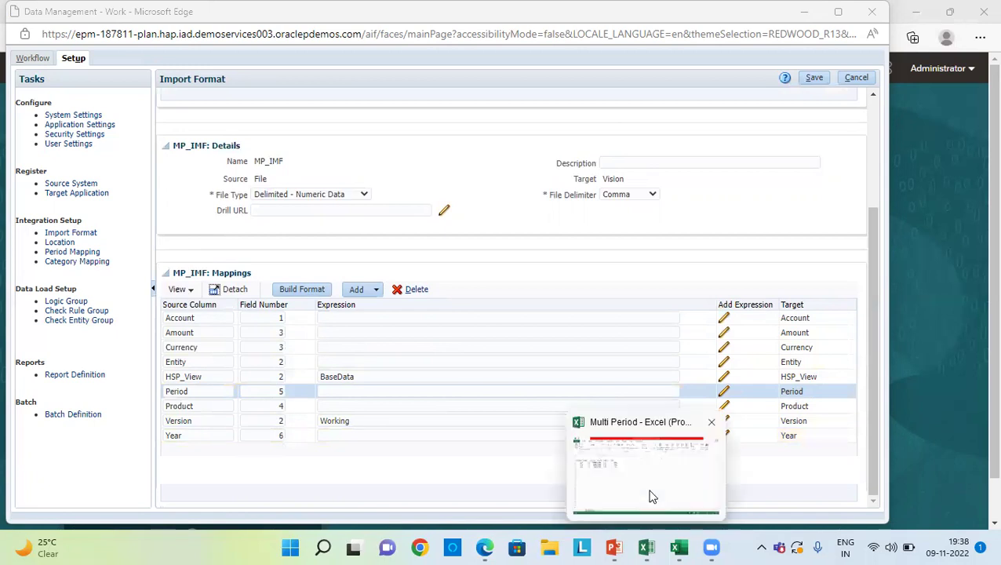
click(649, 496)
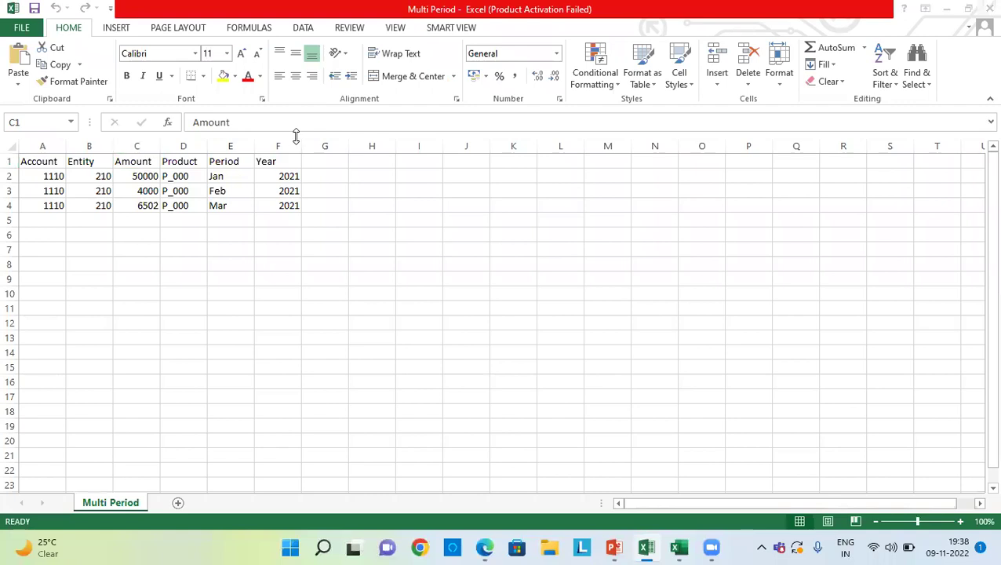
key(alt+Tab)
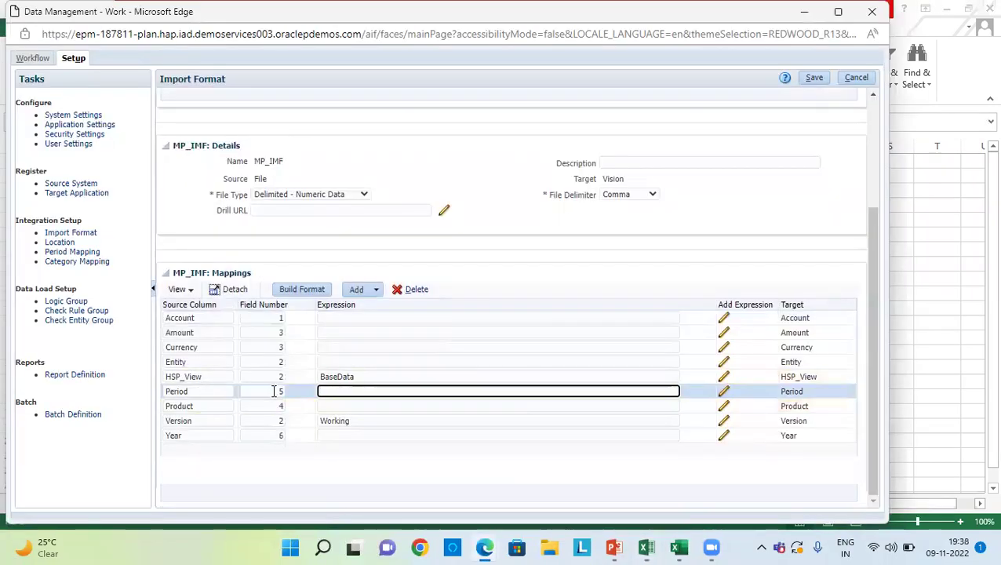
key(alt+Tab)
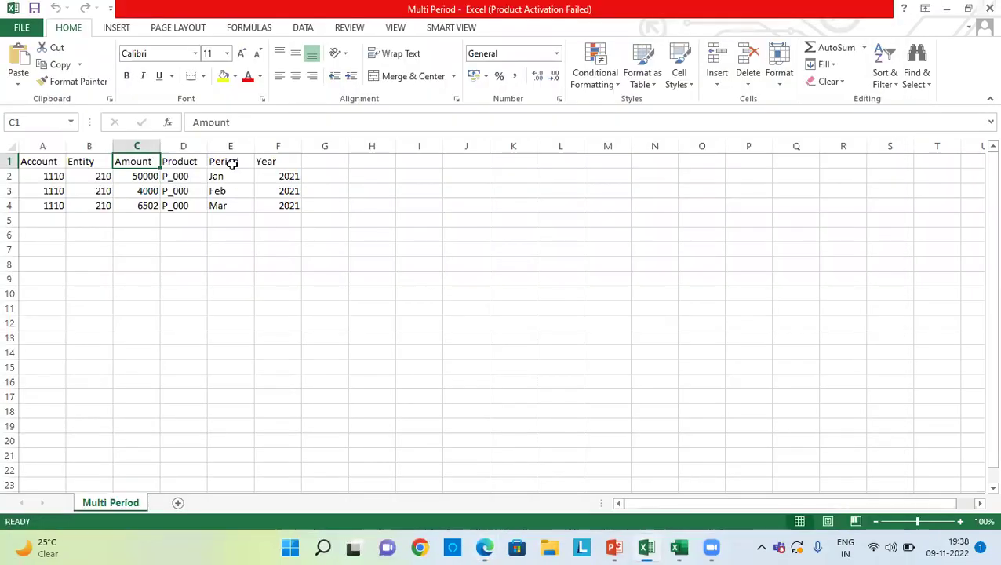
key(alt+Tab)
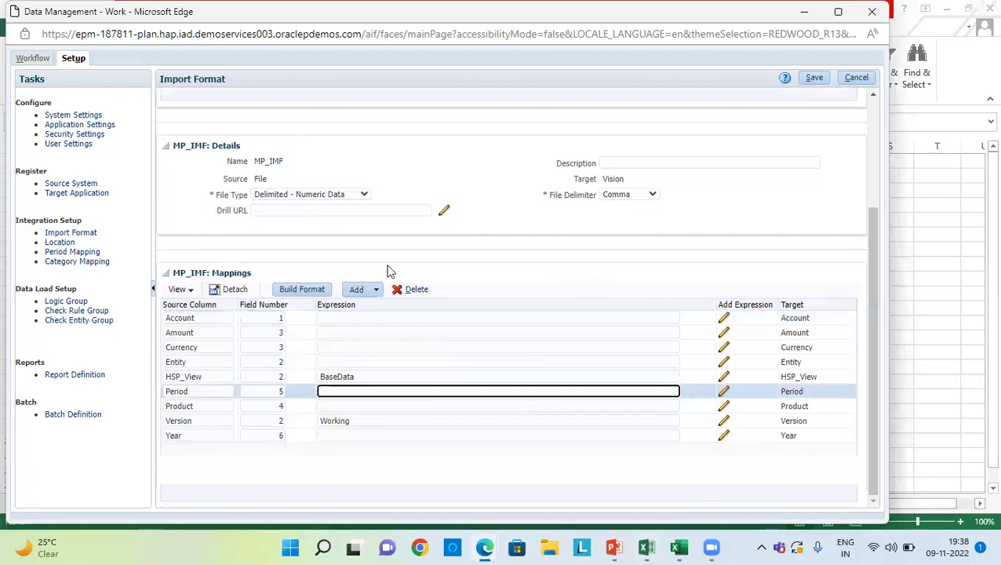
click(815, 80)
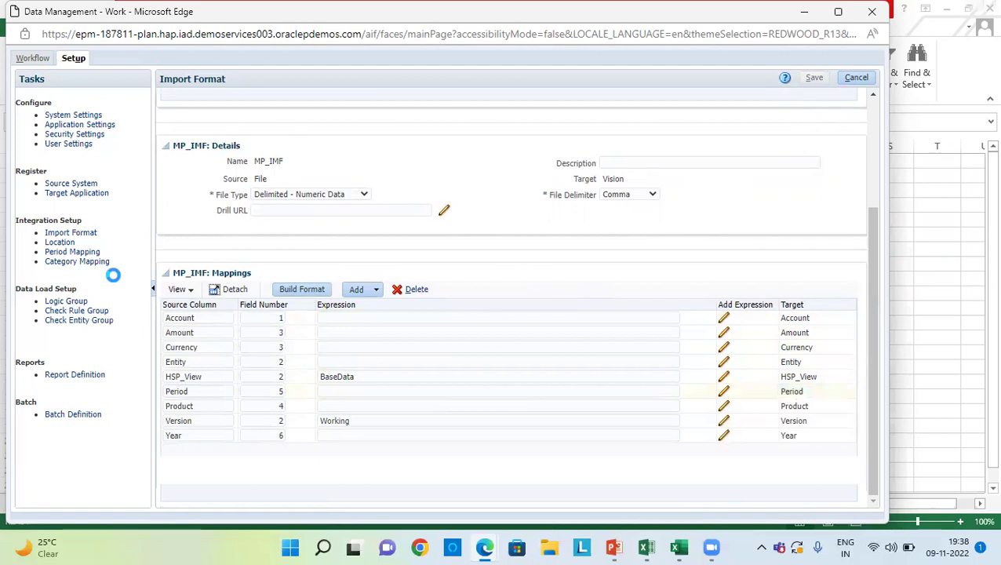
Open the MP_LOC location and review its location details
click(60, 242)
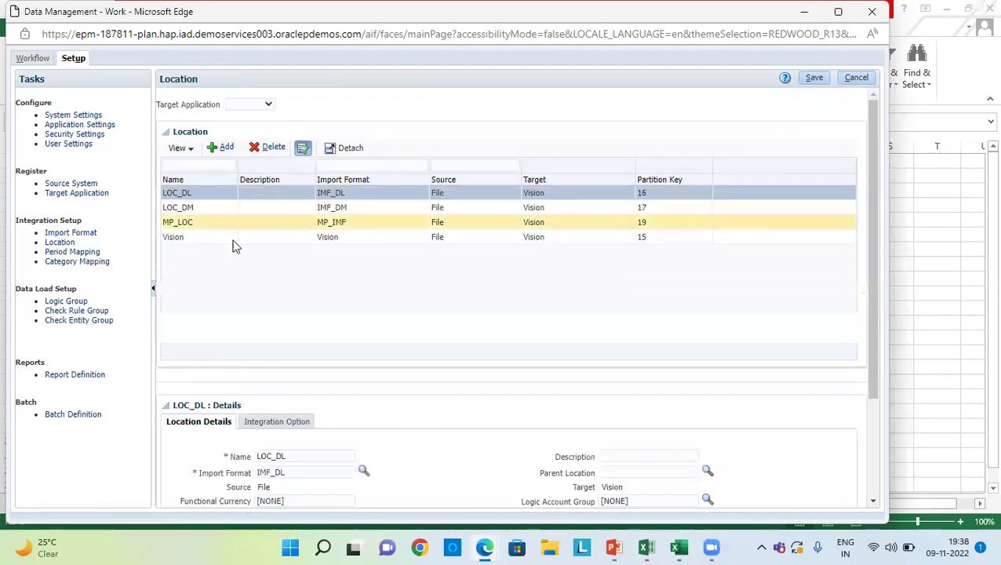
click(192, 224)
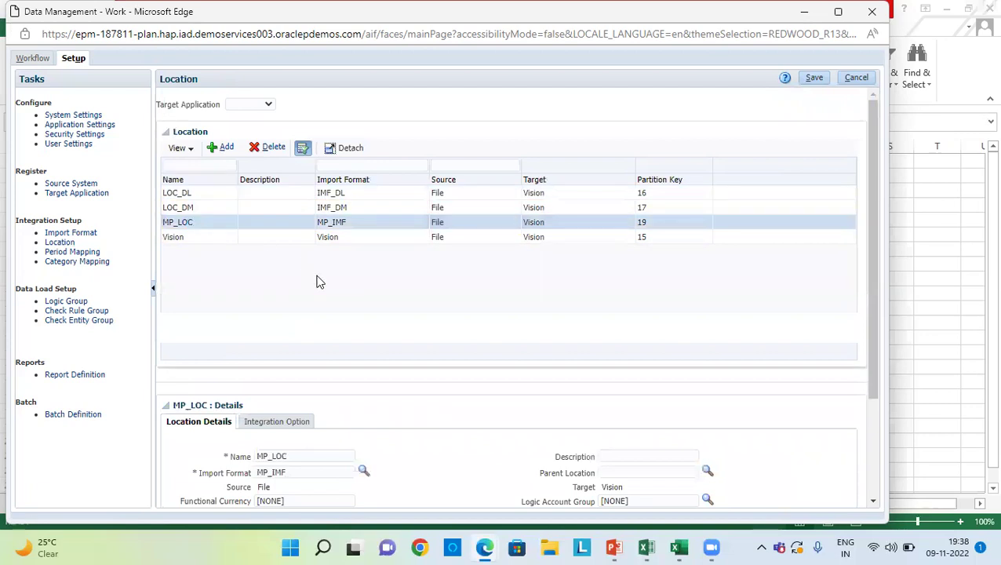
scroll(318, 290, down, 3)
scroll(318, 290, down, 1)
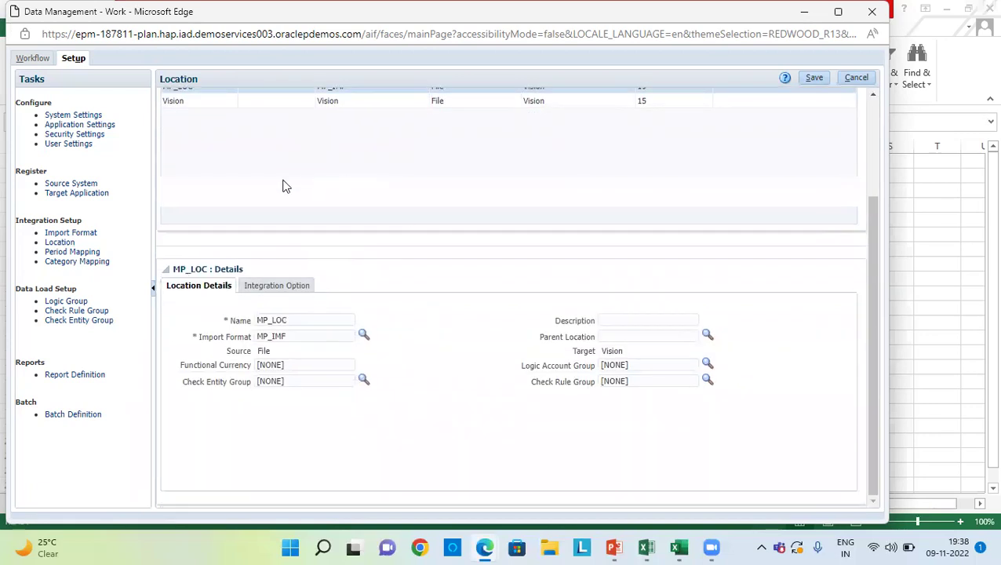
Open the source mappings of the period mapping setup and choose File as the source system
click(67, 253)
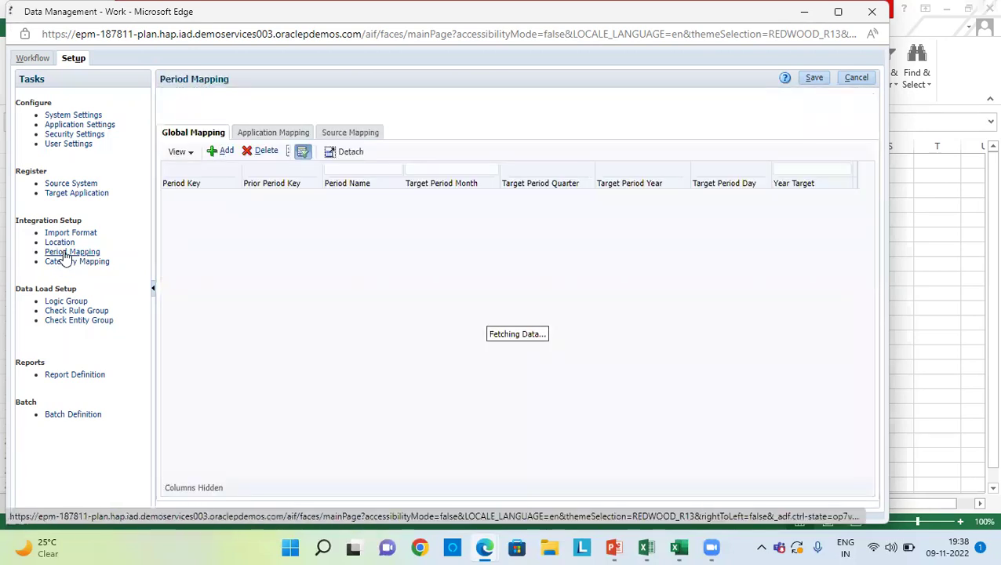
click(350, 133)
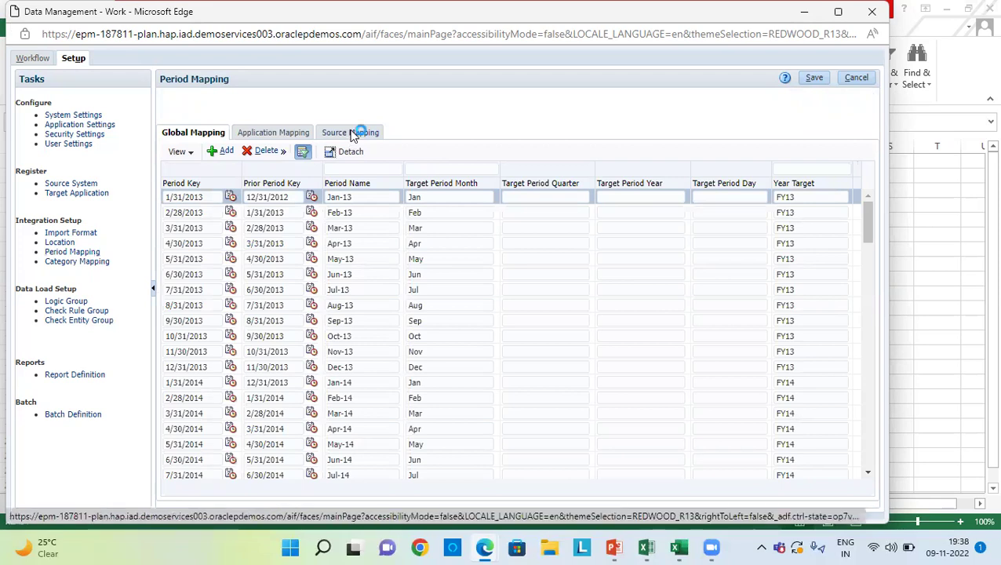
click(238, 161)
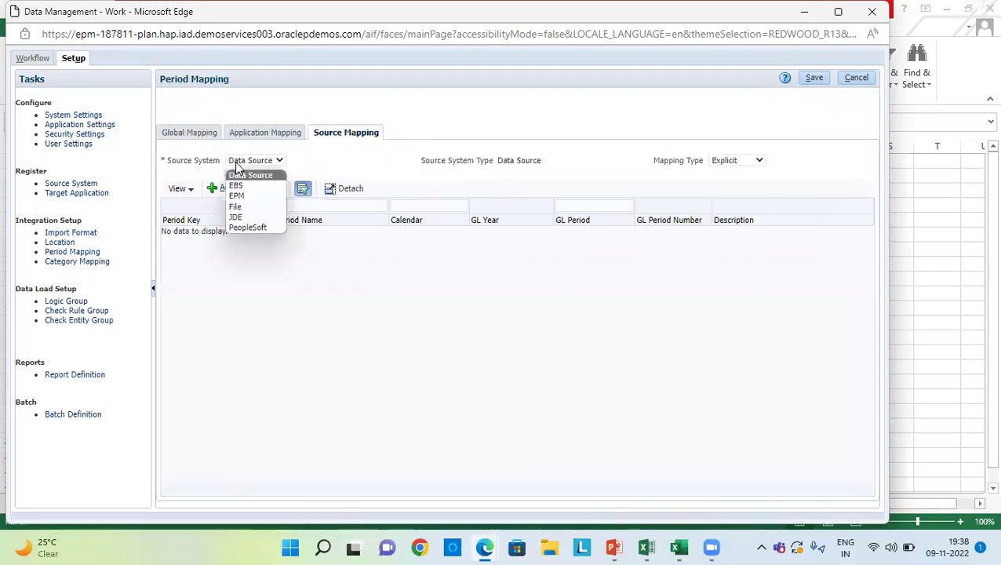
click(237, 208)
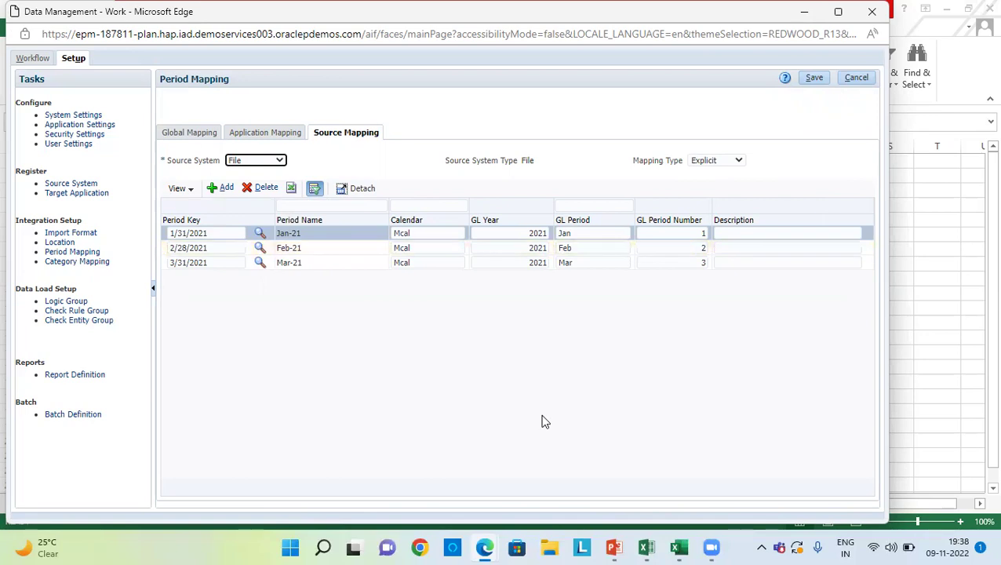
Check the source period mappings against the Multi Period workbook in Excel and return to the Data Management window
click(626, 464)
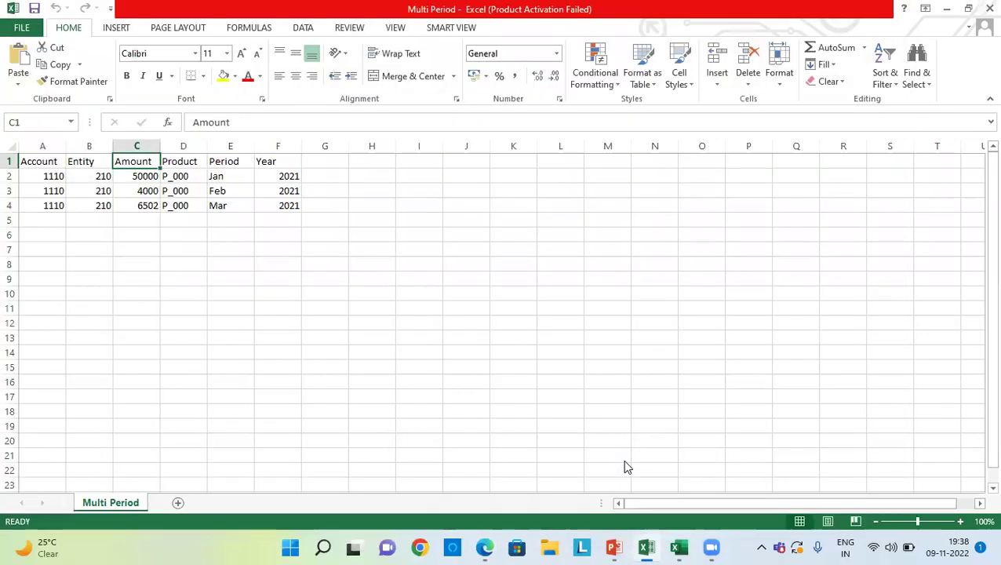
key(Right)
key(alt+Tab)
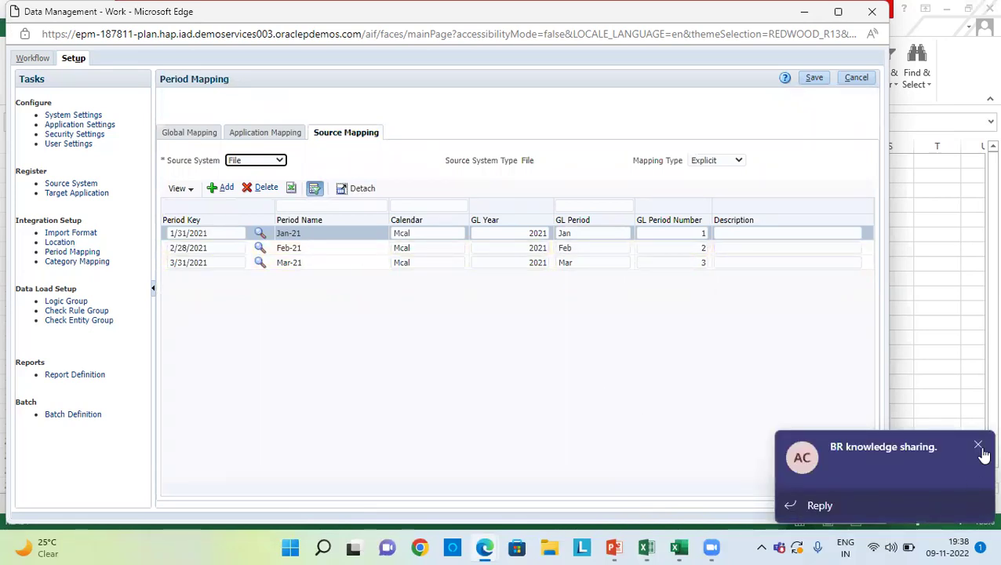
click(978, 446)
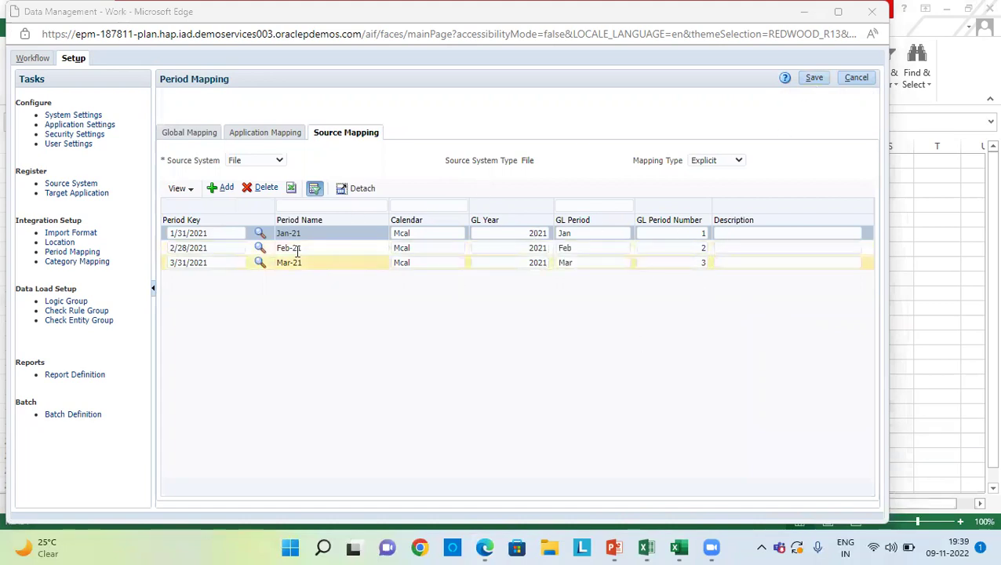
View the period keys available for a new source mapping and close the list without choosing one
click(222, 190)
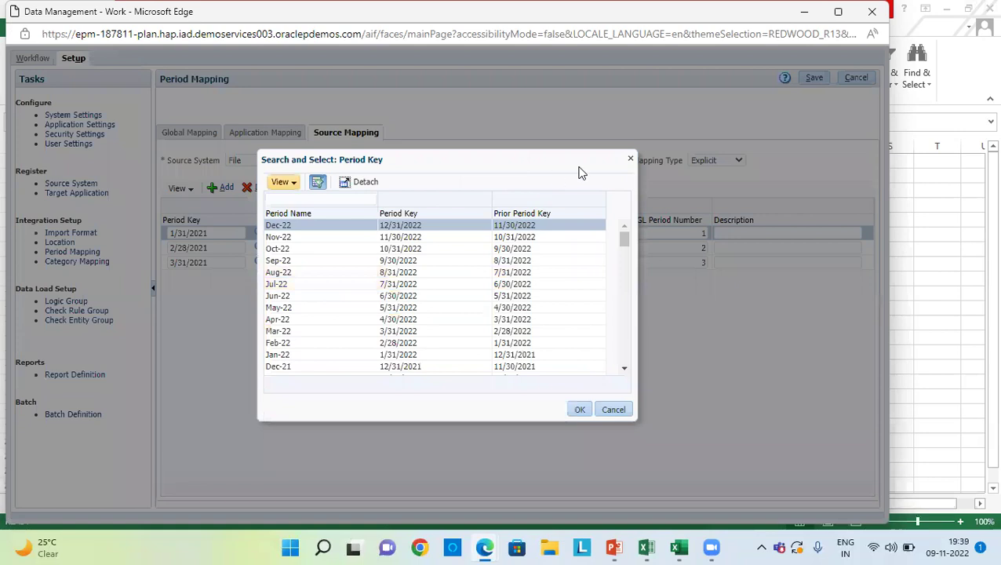
click(613, 409)
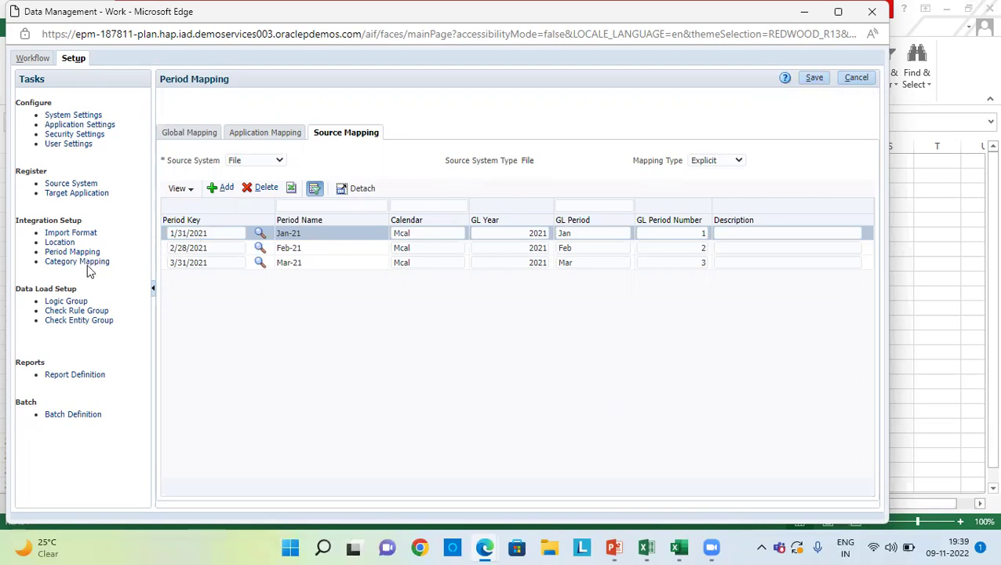
Open the data load mapping and set its point of view to location MP_LOC and period Jan-21
click(44, 61)
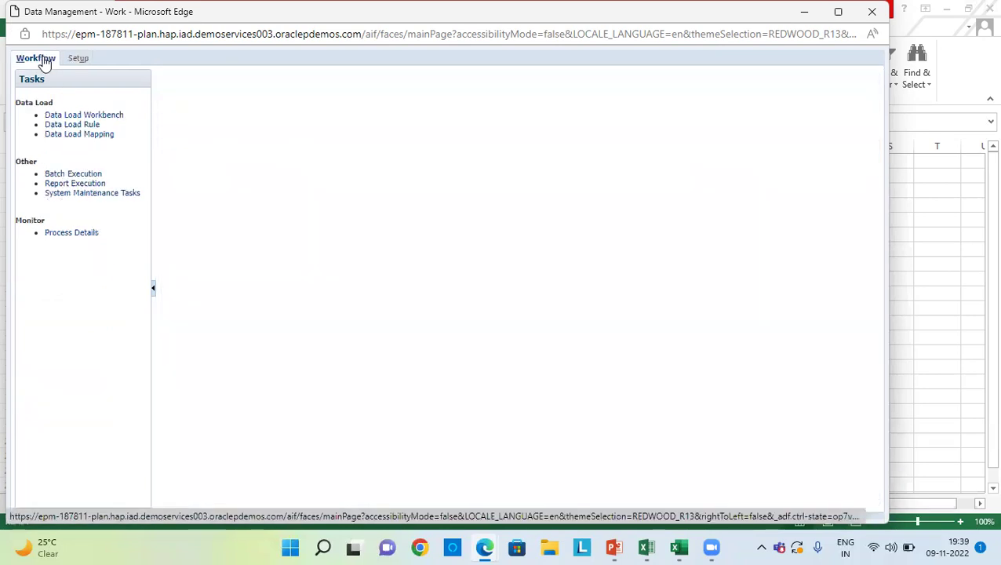
click(100, 135)
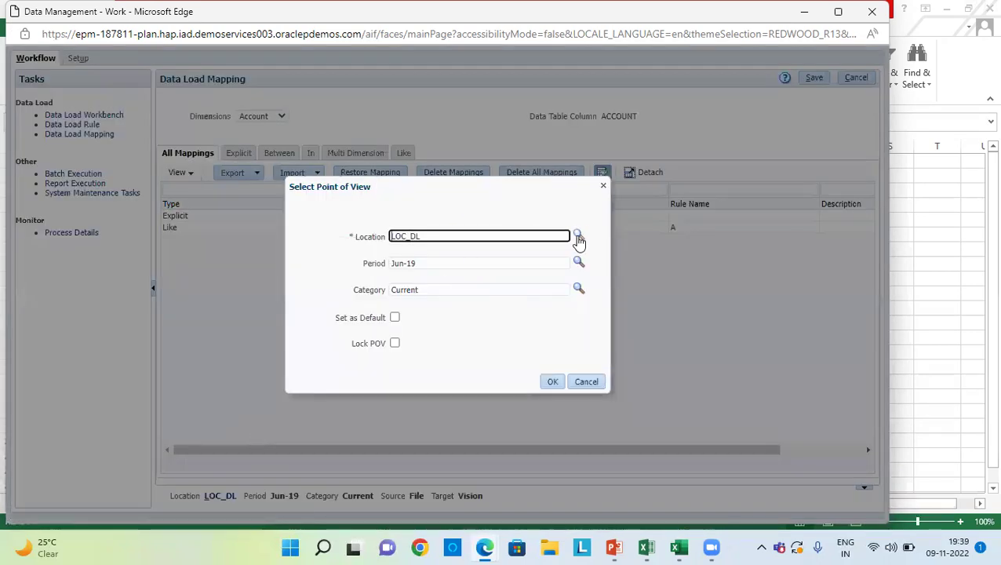
click(578, 234)
click(542, 191)
click(510, 192)
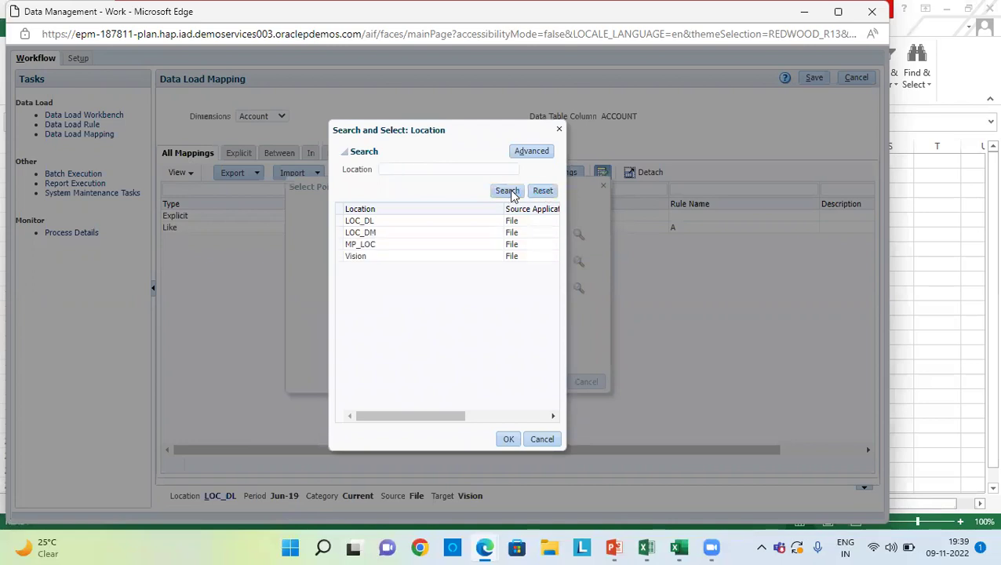
click(397, 245)
click(509, 439)
drag(475, 266, 292, 262)
text(Jan-21)
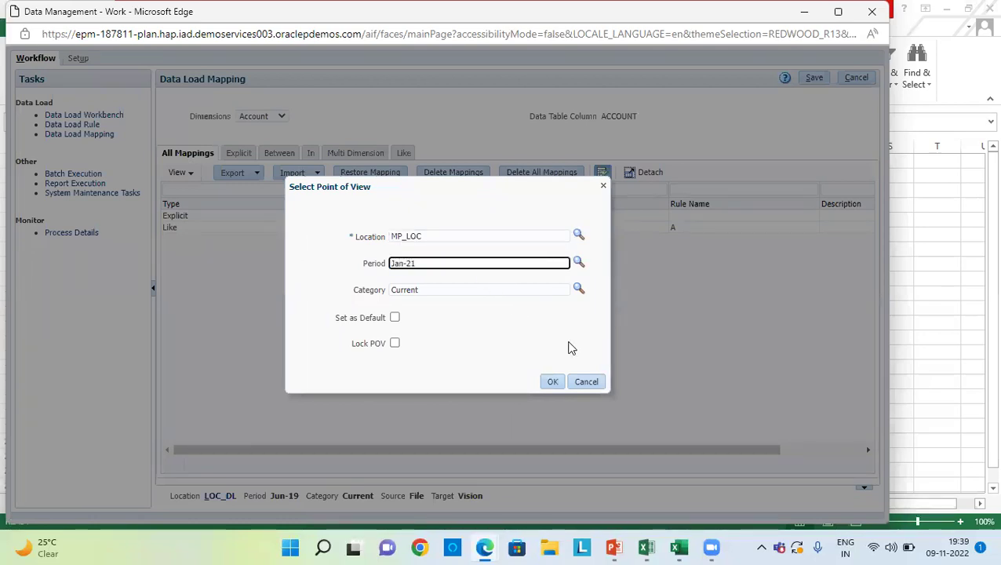
click(552, 383)
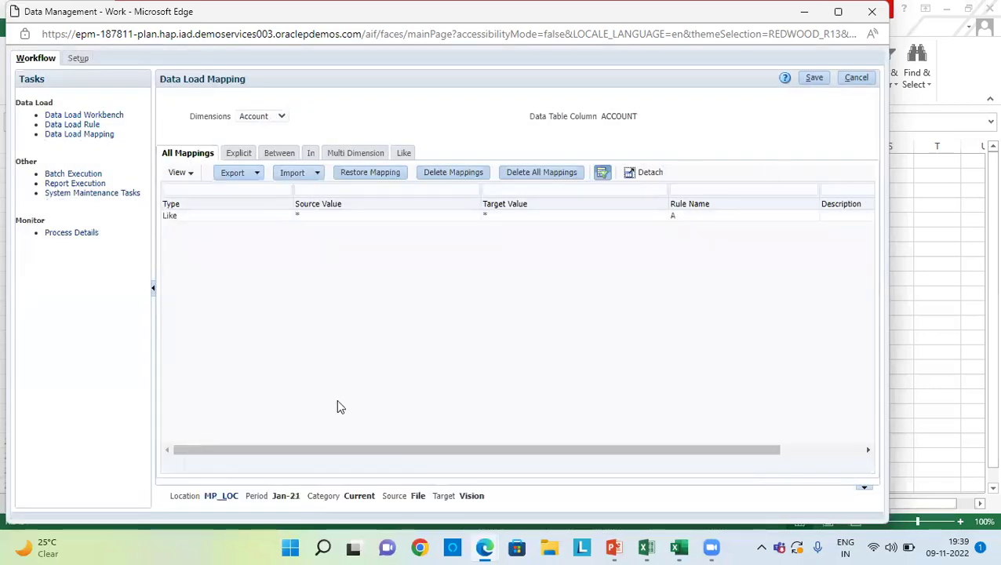
Review the MP_LOC mappings for the Entity, HSP_View, Product and Version dimensions, and save the data load mapping
click(264, 123)
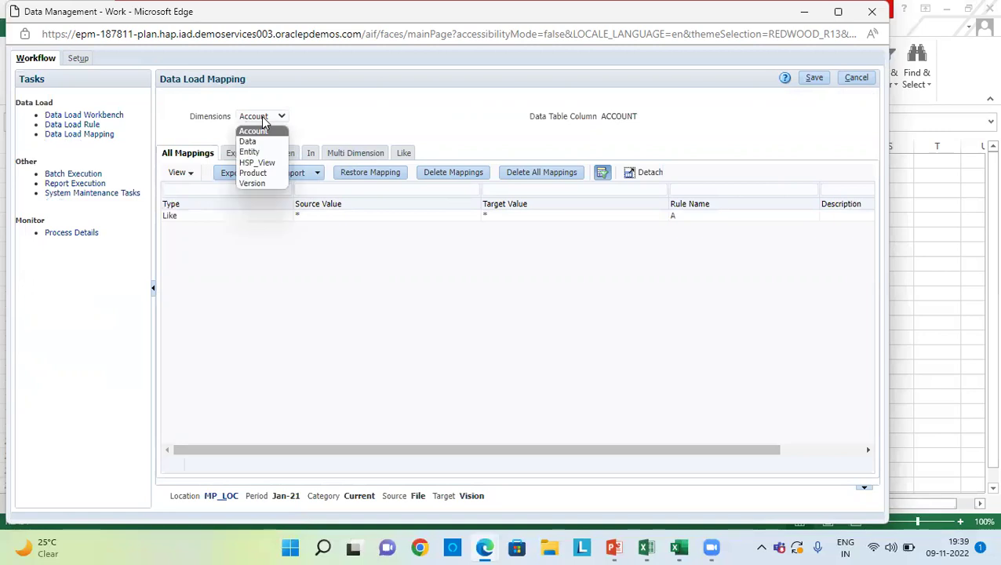
click(255, 151)
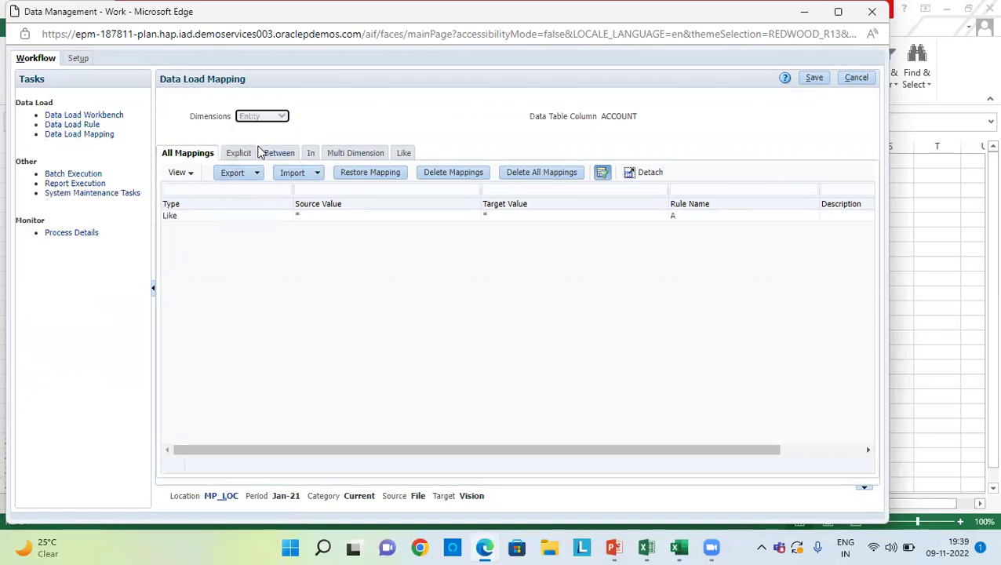
click(265, 123)
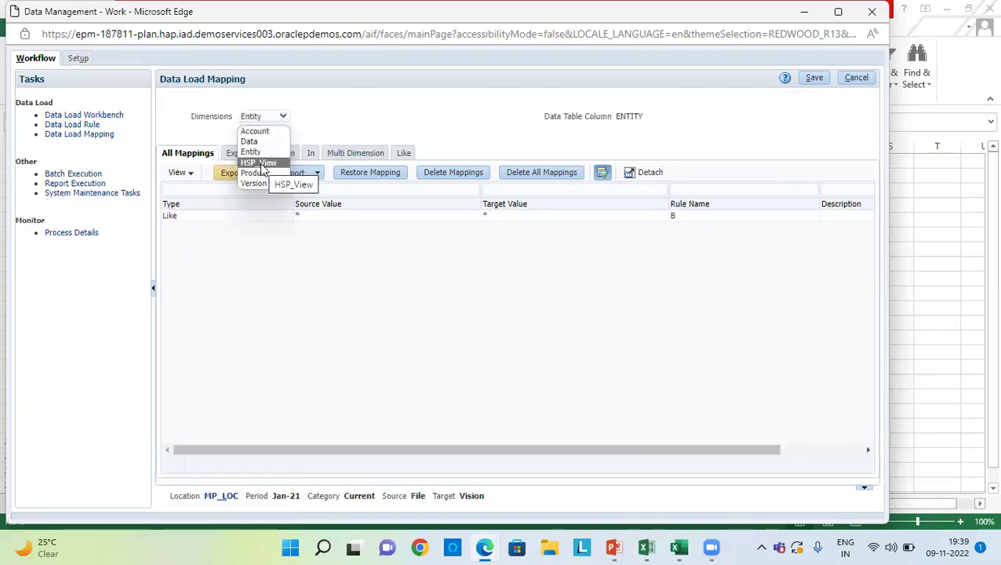
click(260, 162)
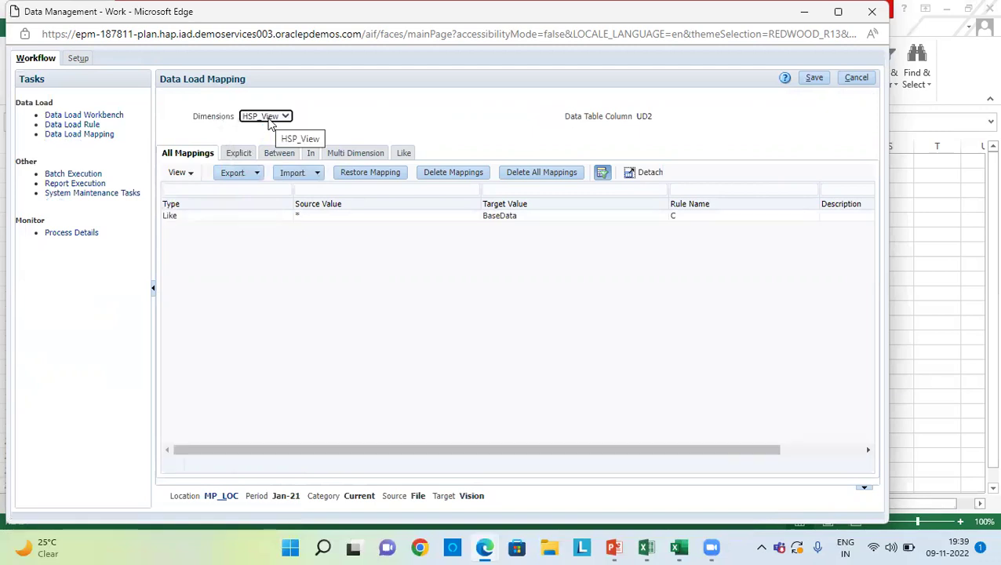
click(269, 123)
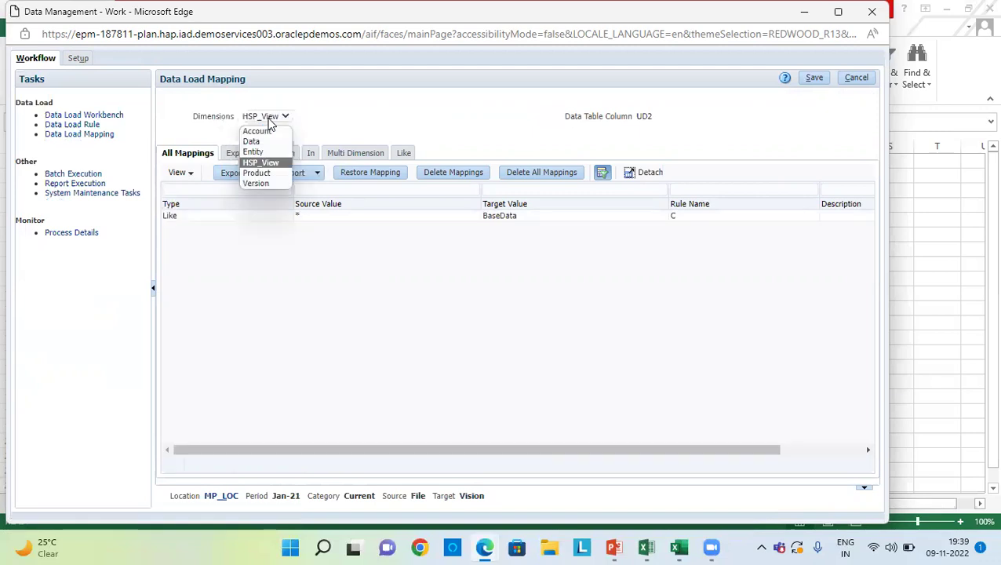
click(261, 171)
click(270, 116)
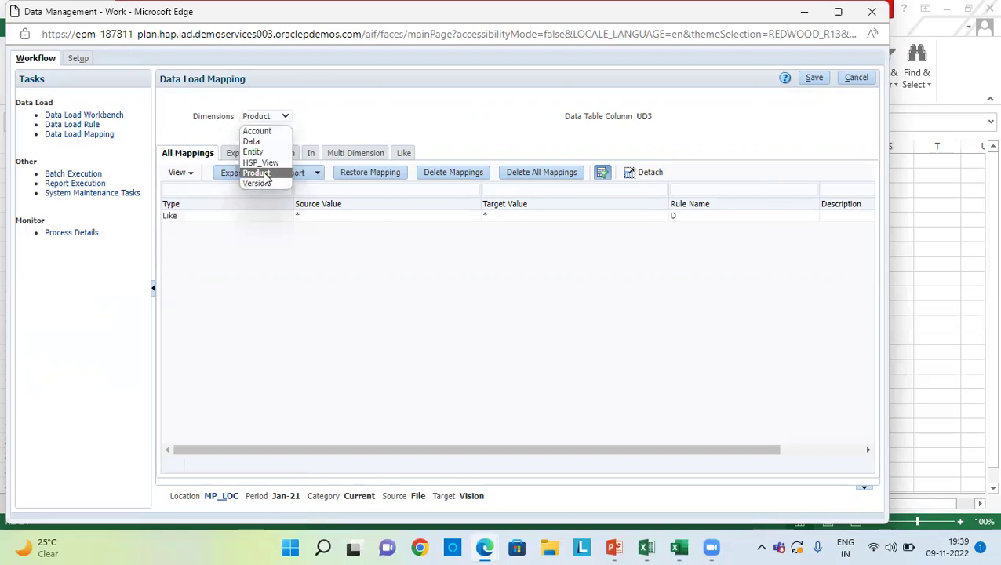
click(261, 185)
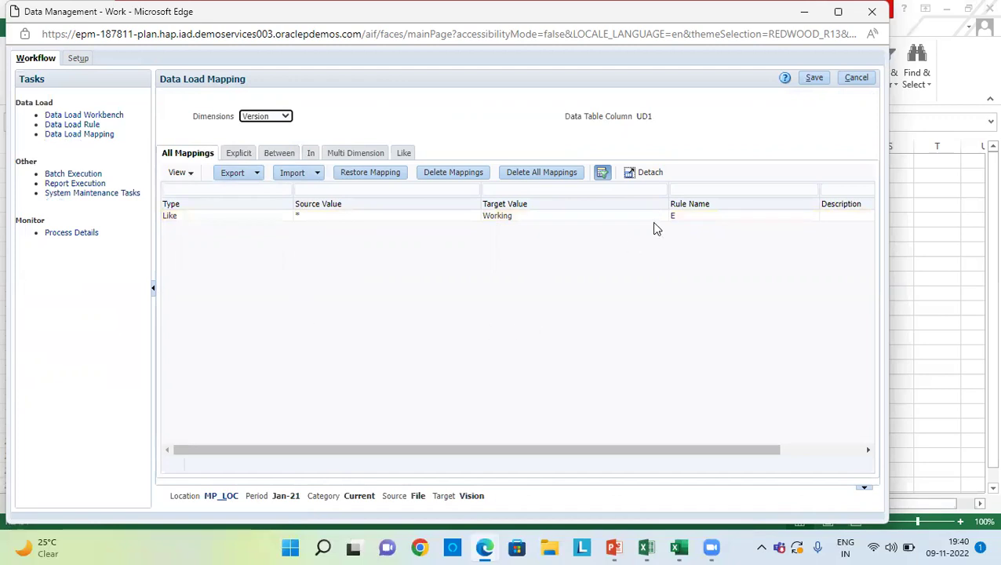
click(813, 82)
Open the DLR_MP data load rule, choose Explicit as the period mapping type, keep Multi Period.csv as its file, and save the rule
click(70, 126)
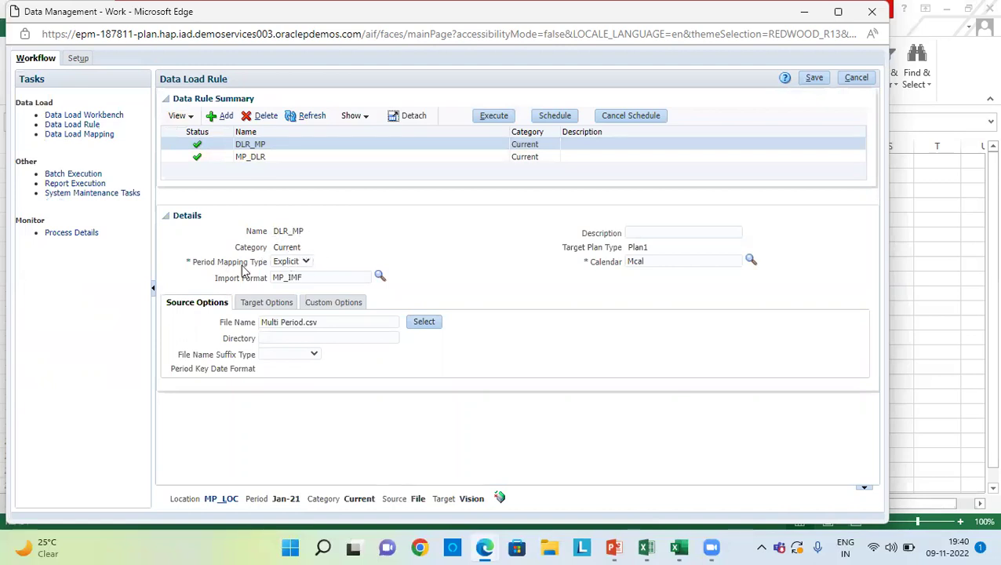
click(293, 265)
click(287, 276)
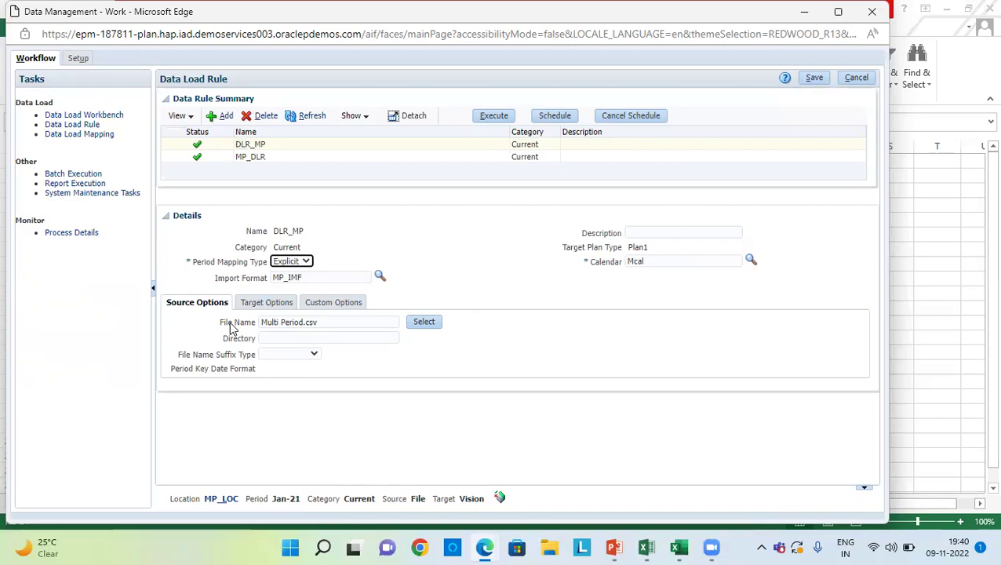
click(433, 328)
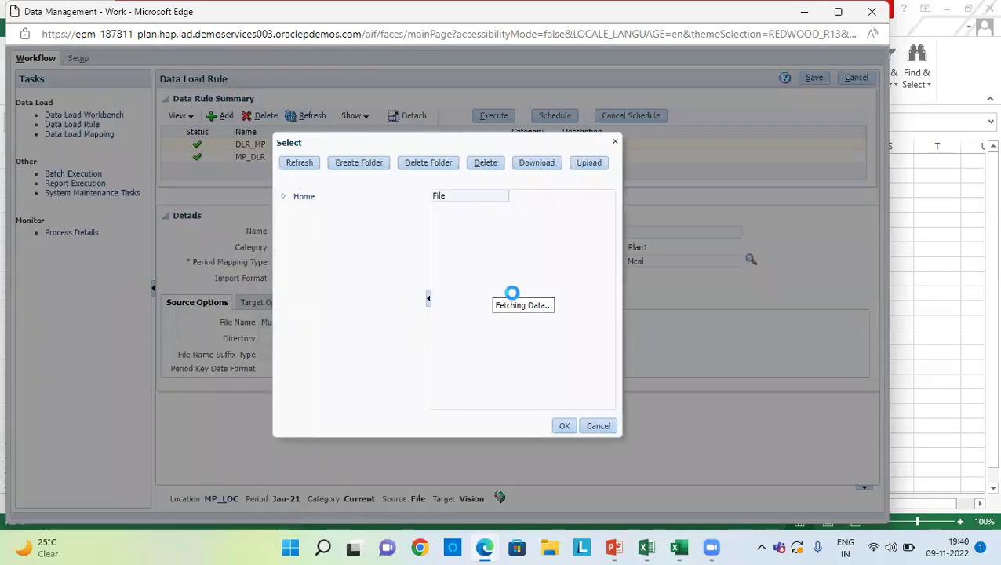
click(598, 426)
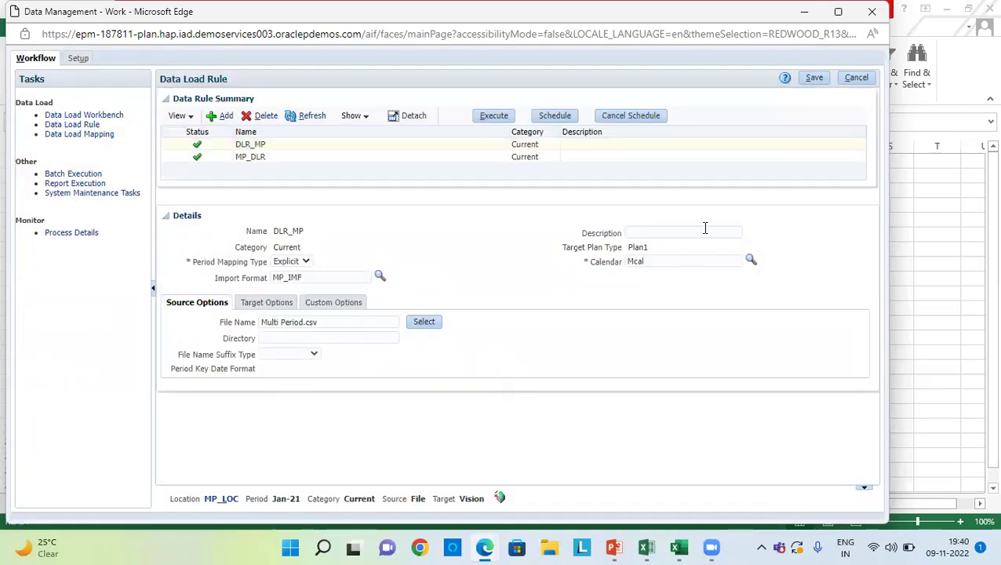
click(814, 78)
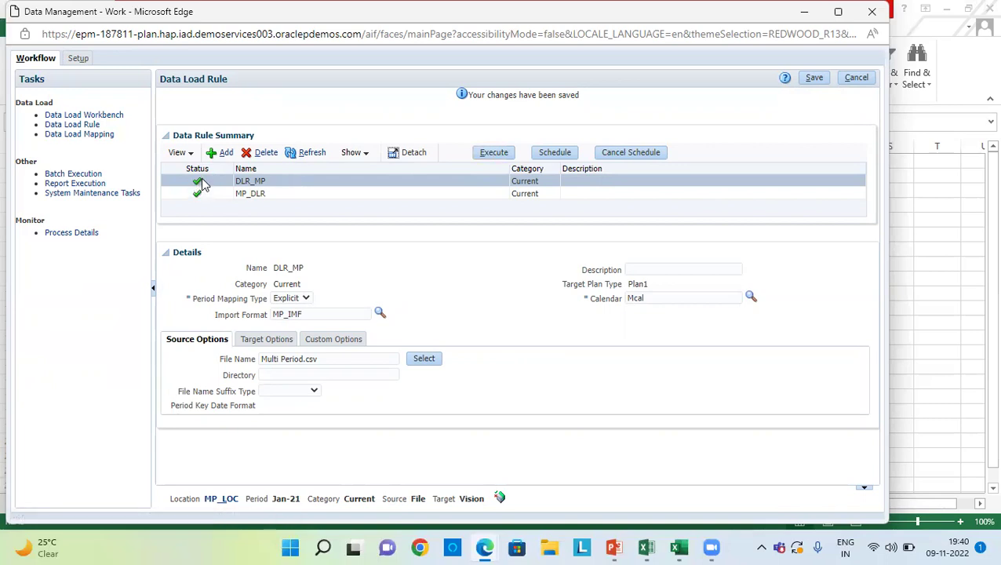
Open the data load workbench and export the Jan-21 data in Replace Data mode with online execution
click(106, 115)
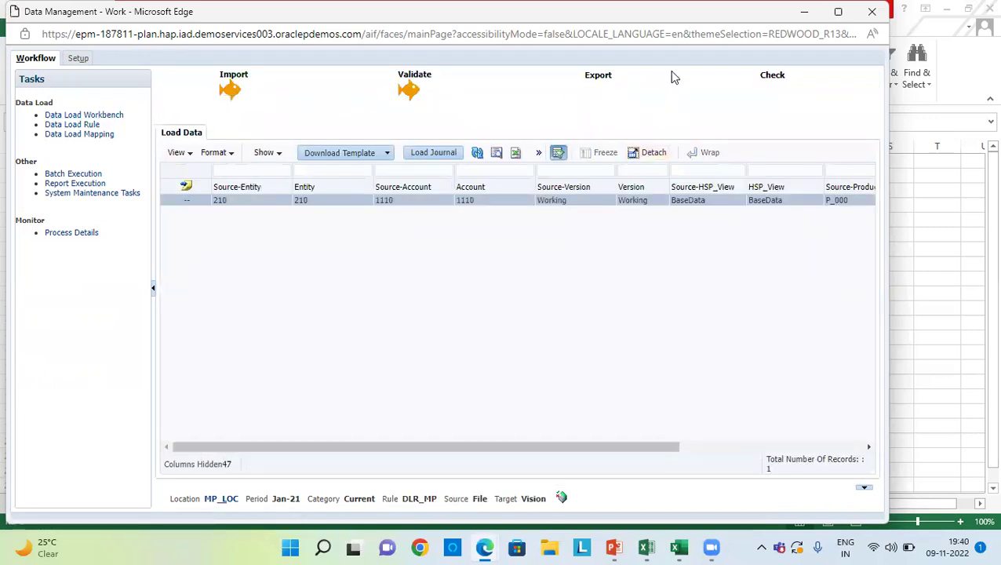
click(600, 76)
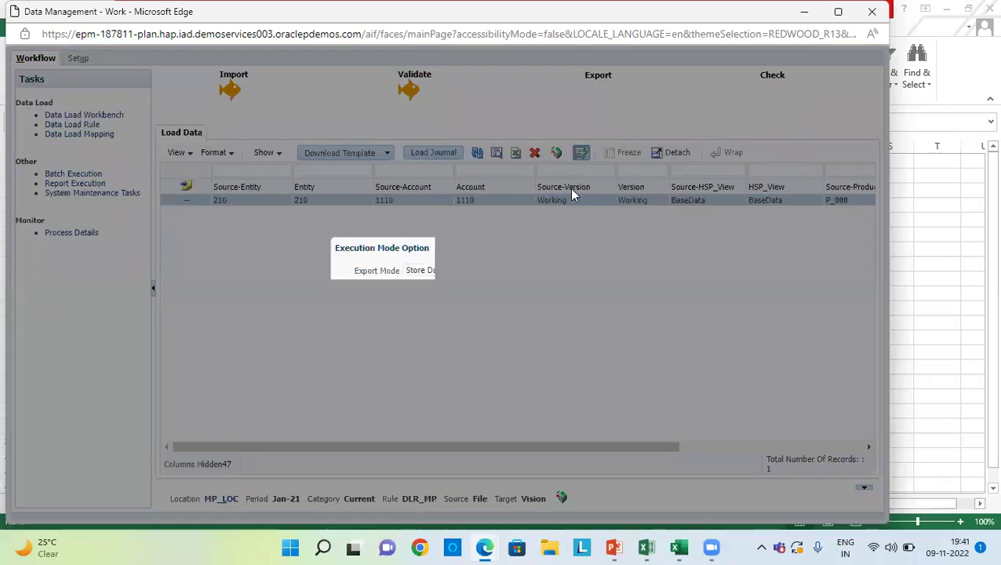
click(462, 270)
click(438, 295)
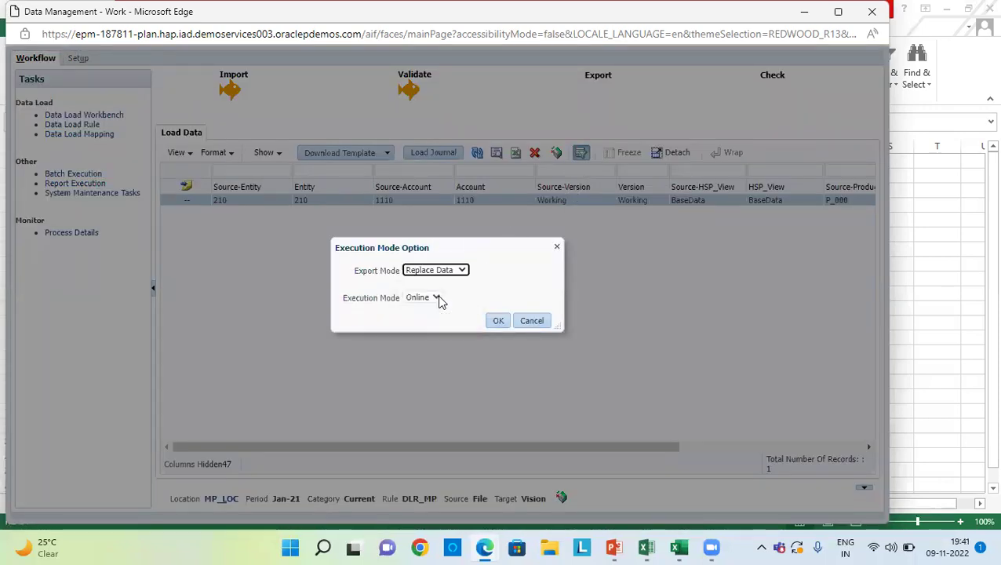
click(502, 322)
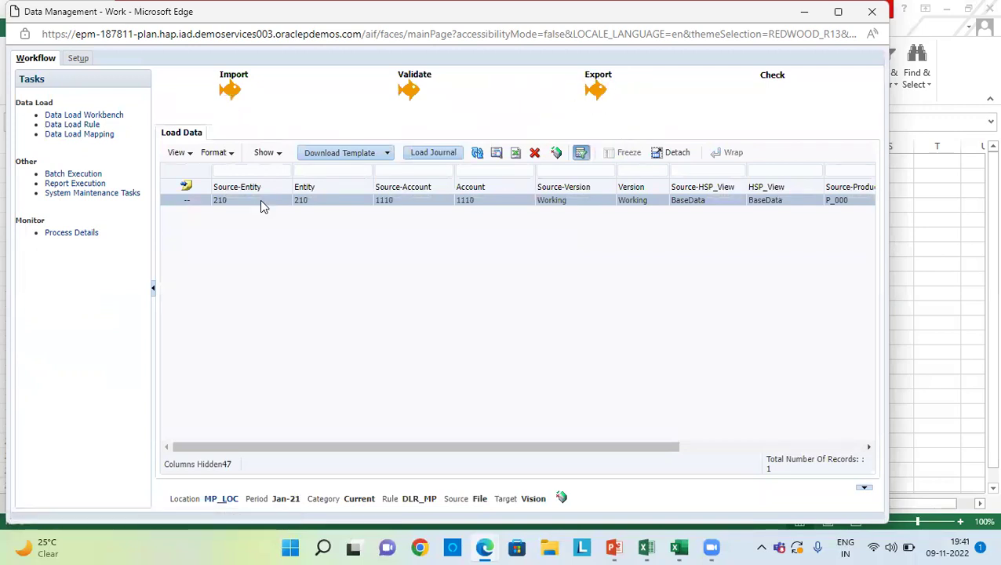
Change the workbench point of view to period Feb-21, keeping location MP_LOC and rule DLR_MP
click(299, 512)
click(405, 249)
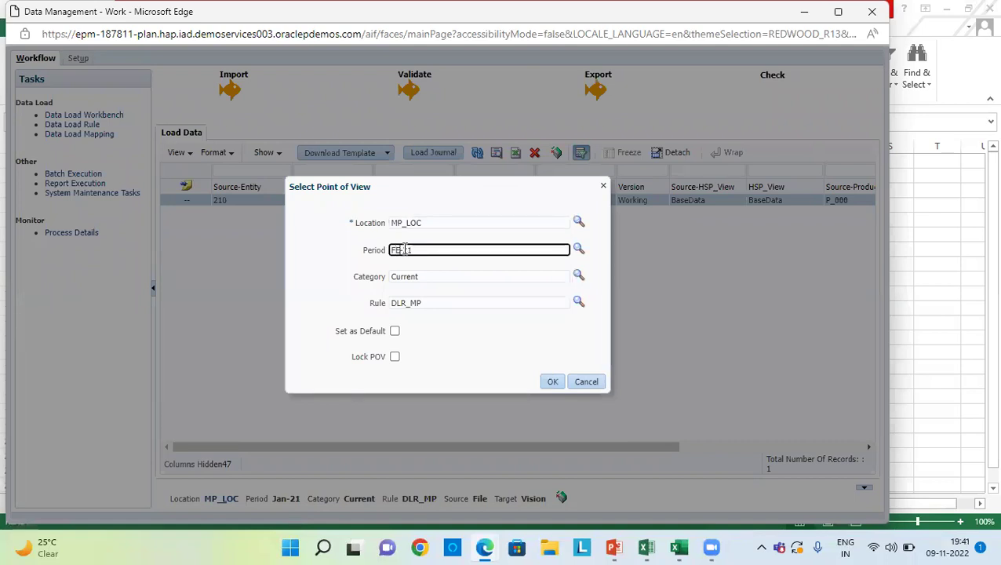
key(BackSpace)
key(BackSpace)
click(463, 303)
click(553, 381)
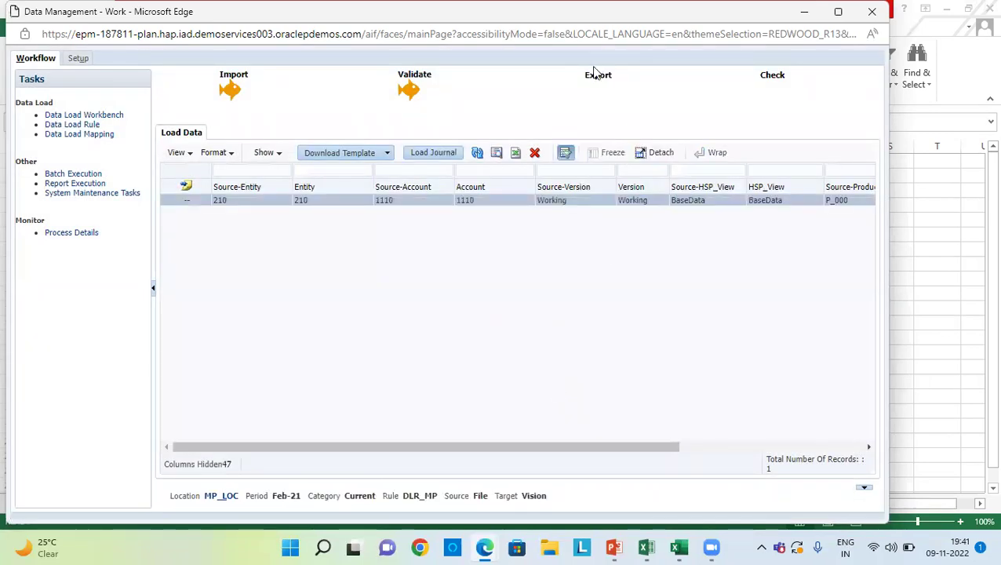
Export the Feb-21 data in Replace Data mode with online execution
click(596, 79)
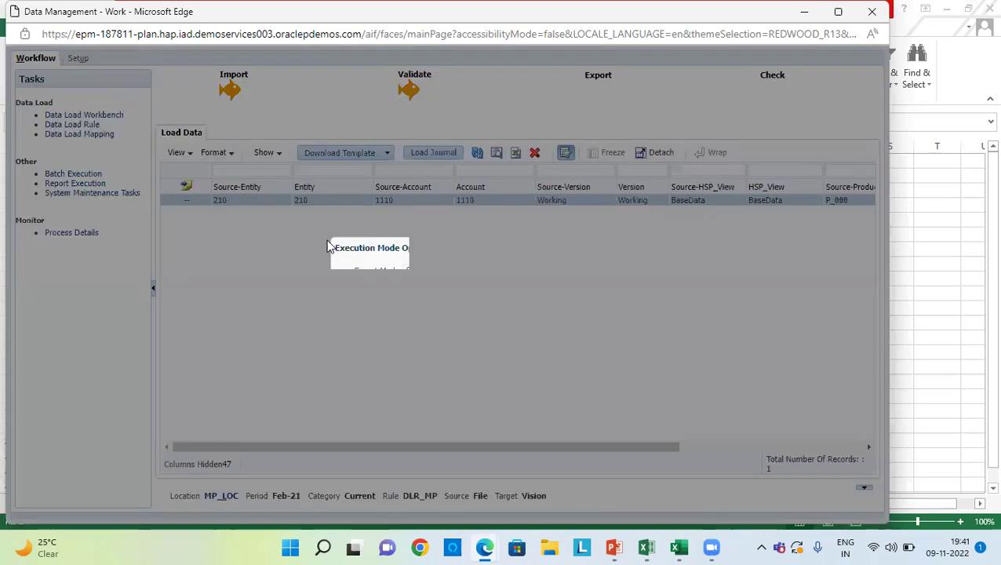
click(410, 272)
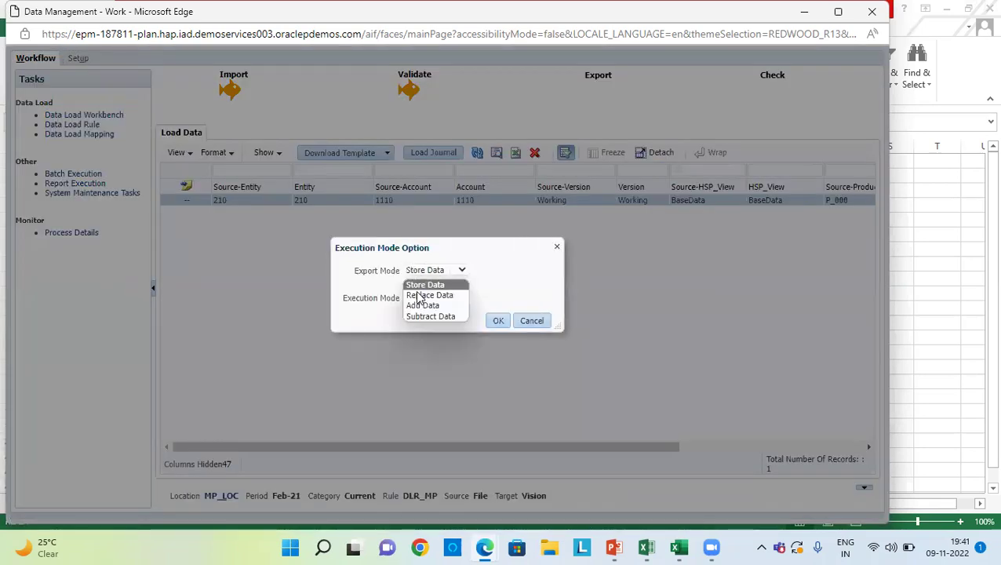
click(418, 296)
click(501, 325)
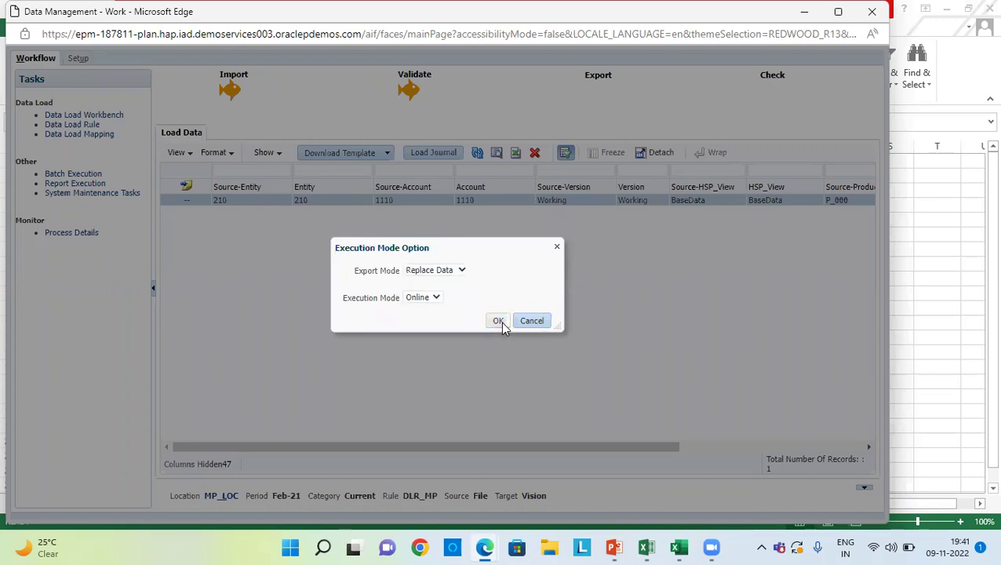
click(499, 321)
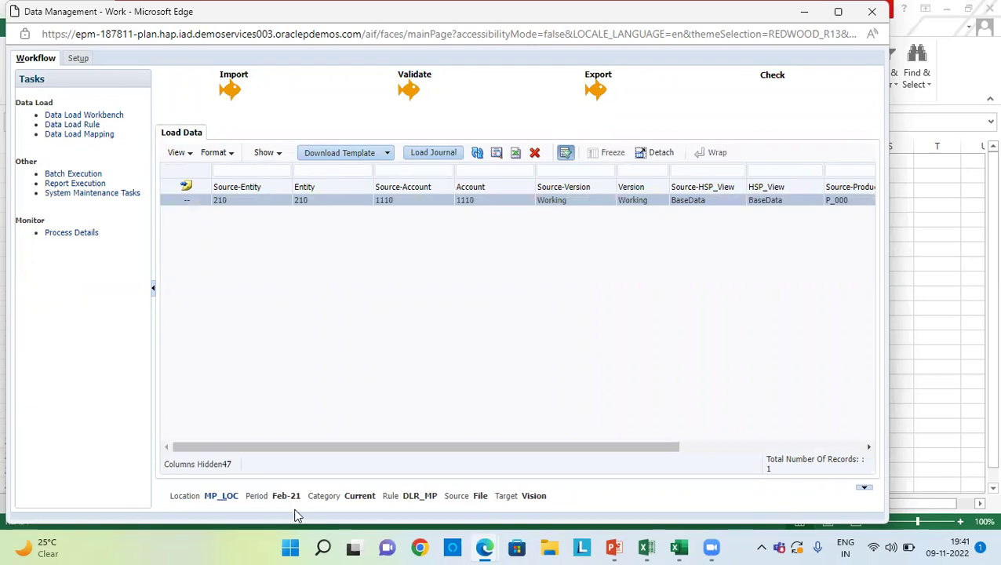
Change the workbench point of view to period Mar-21 for location MP_LOC
click(221, 495)
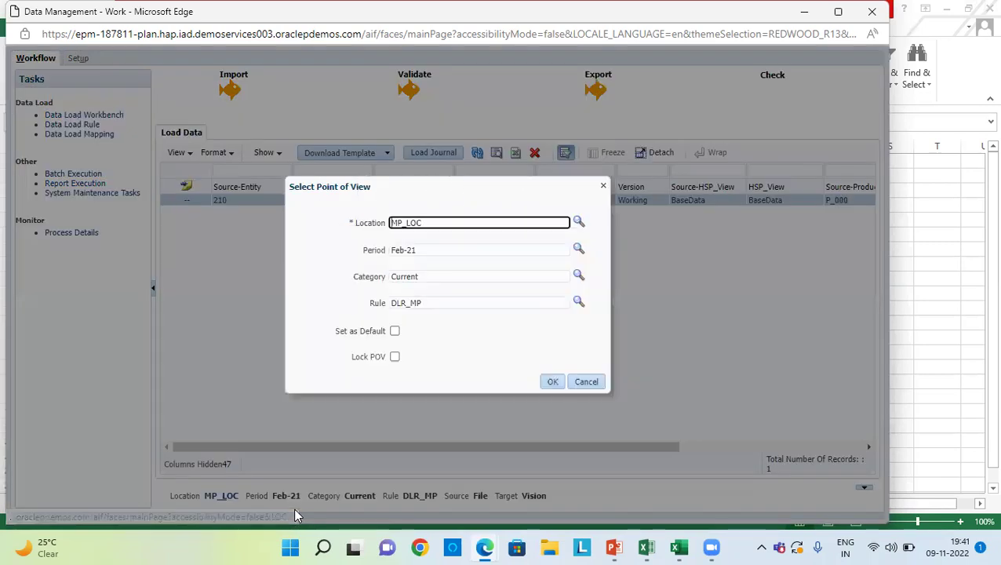
click(405, 250)
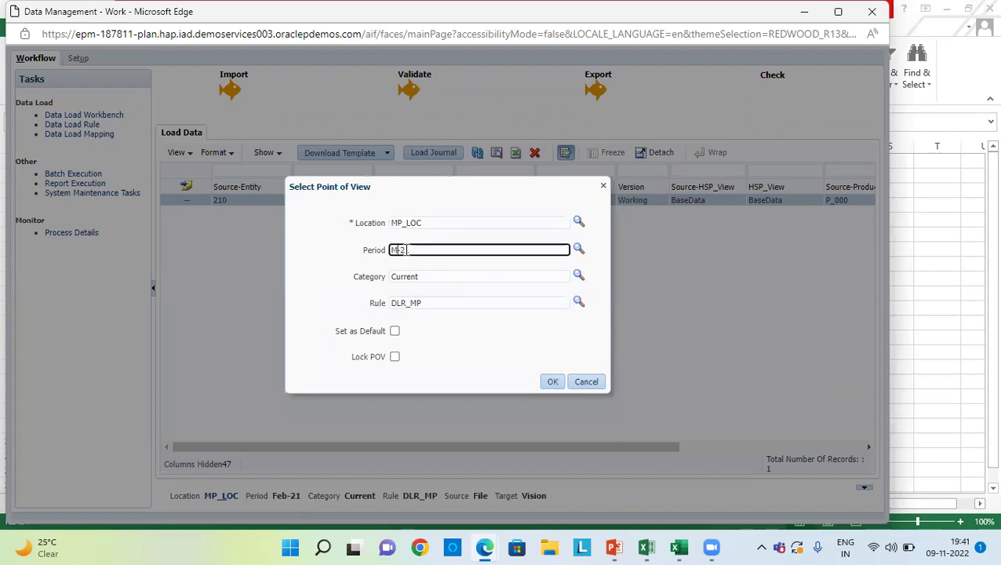
click(557, 384)
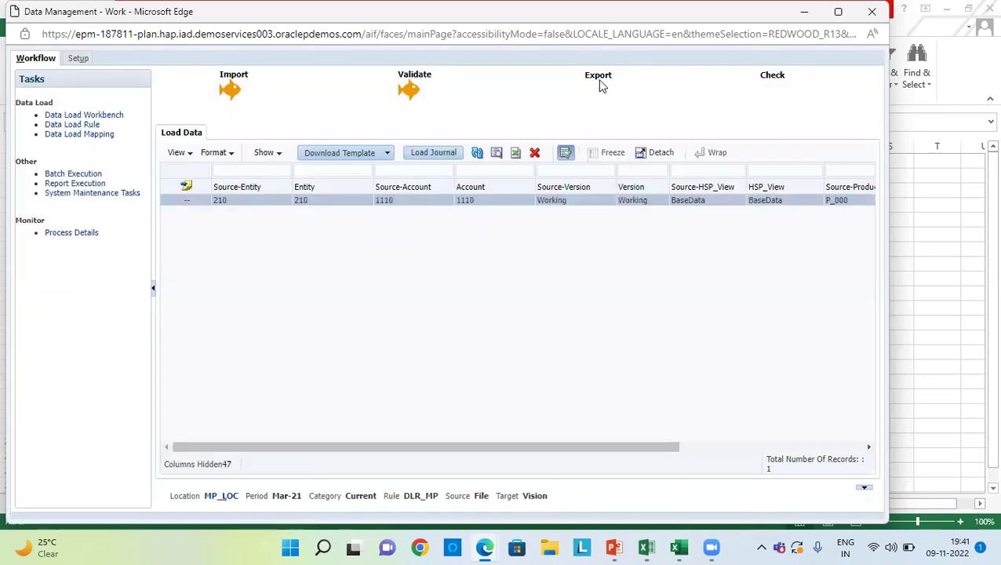
Export the Mar-21 data in Replace Data mode with online execution
click(600, 83)
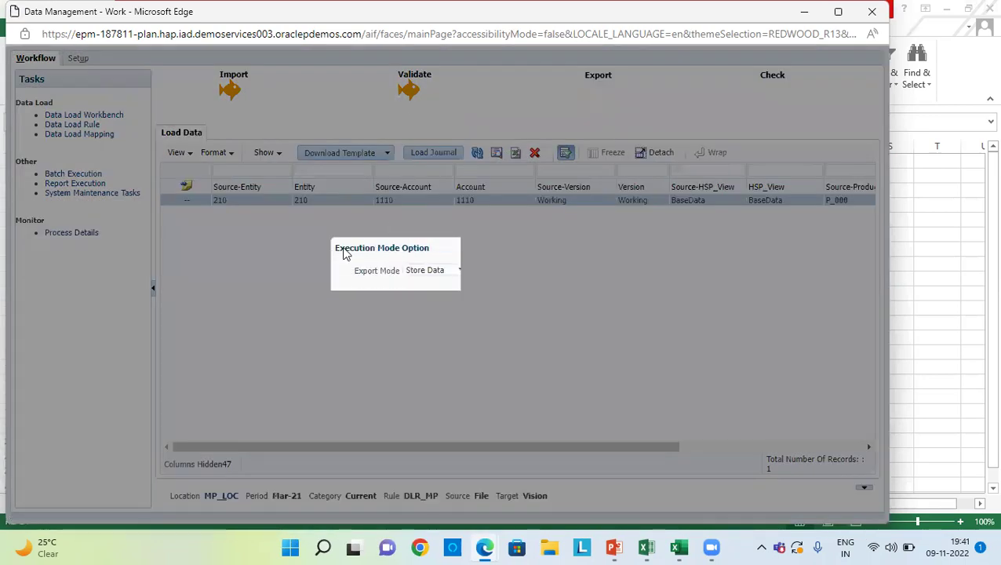
click(430, 273)
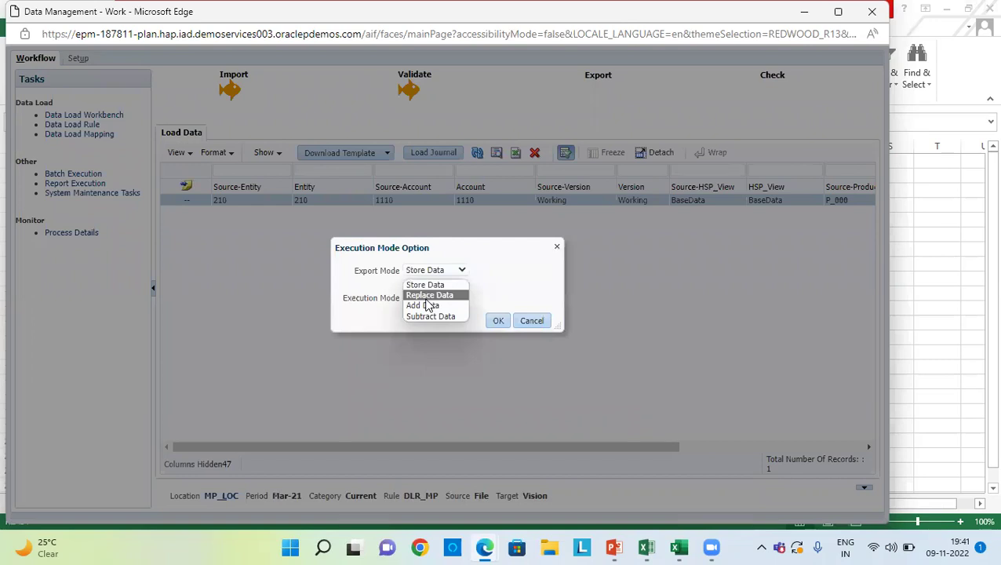
click(427, 293)
click(502, 324)
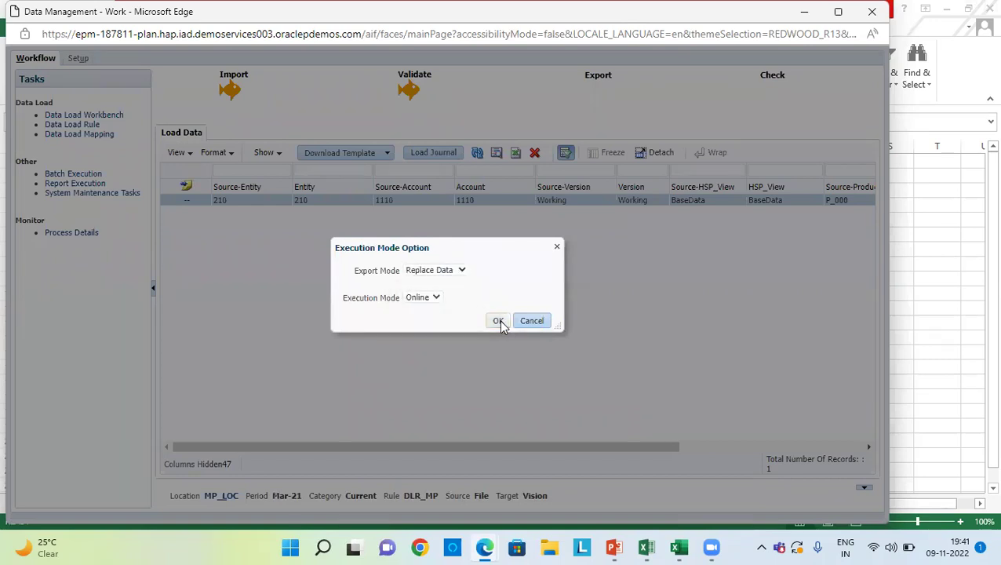
Confirm the execution options and run the Mar-21 export to the Vision target
click(499, 322)
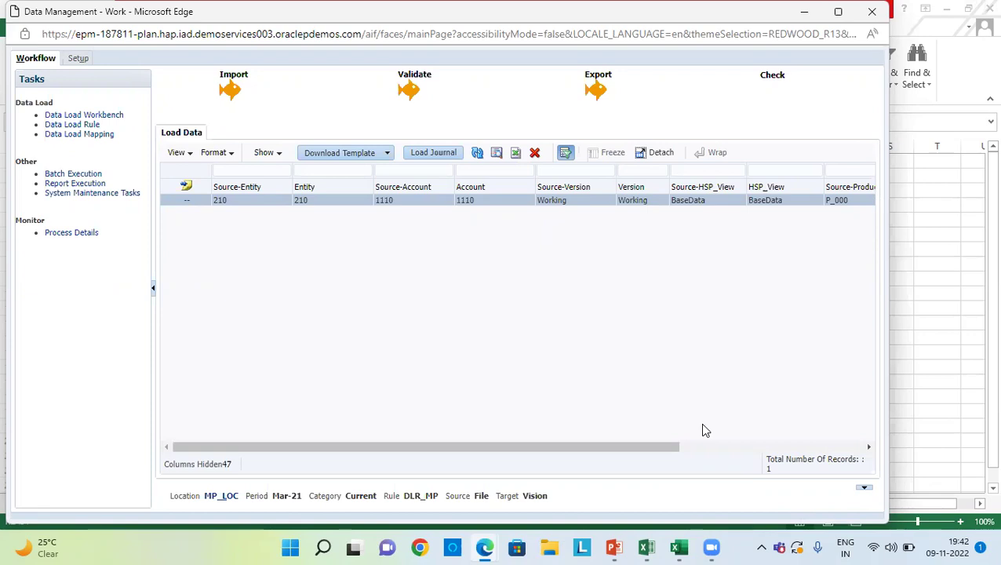
Switch to the SmartView-Multiperiod workbook in Excel and examine the Jan to Mar FY21 amounts for account 1110: Cash under US Organization
click(646, 547)
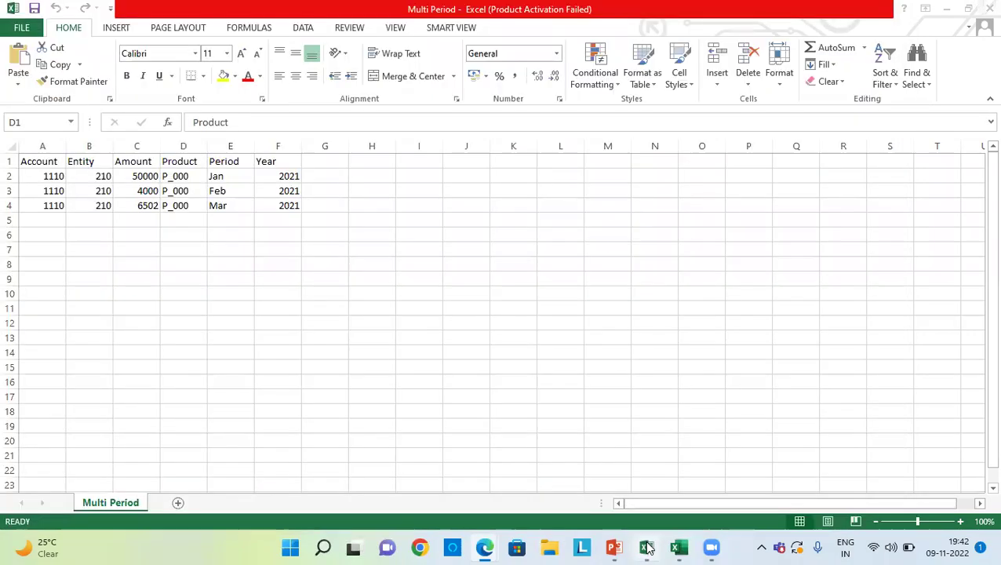
click(679, 547)
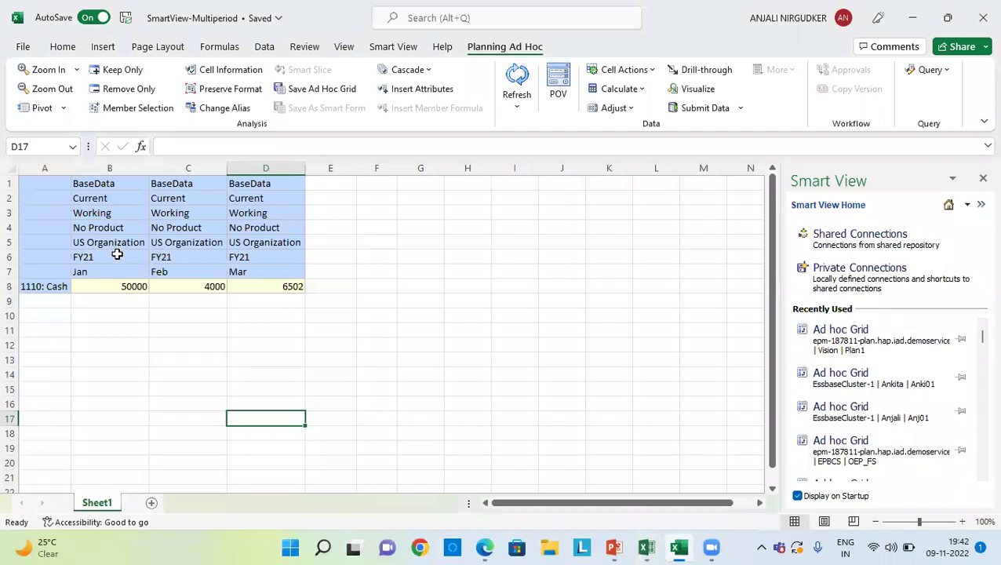
click(102, 272)
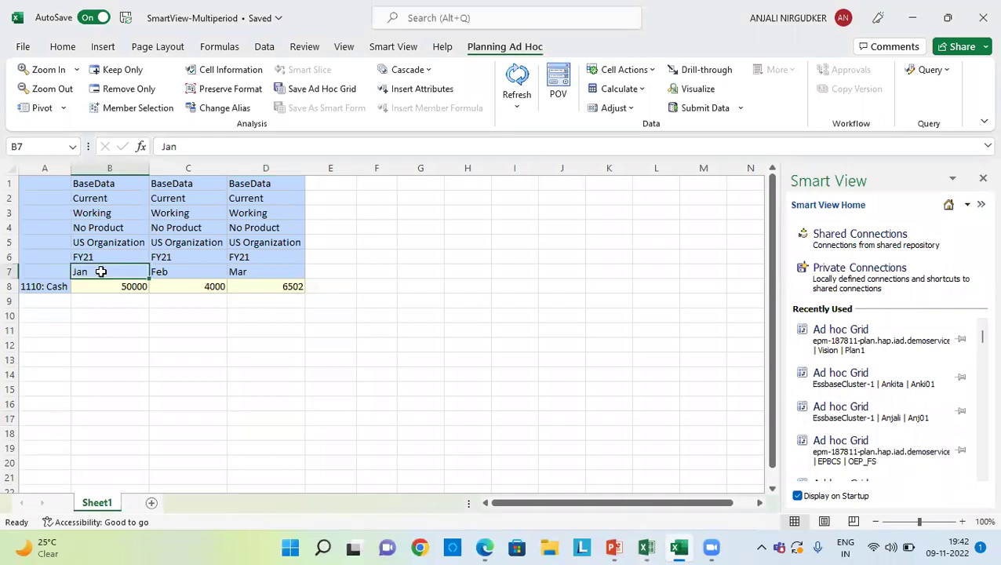
key(Tab)
key(Tab)
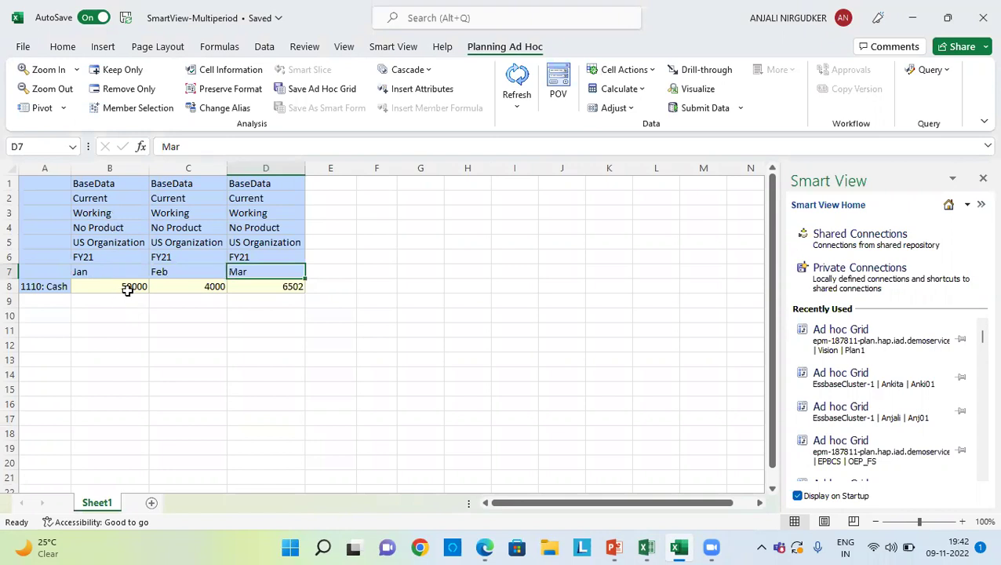
click(44, 286)
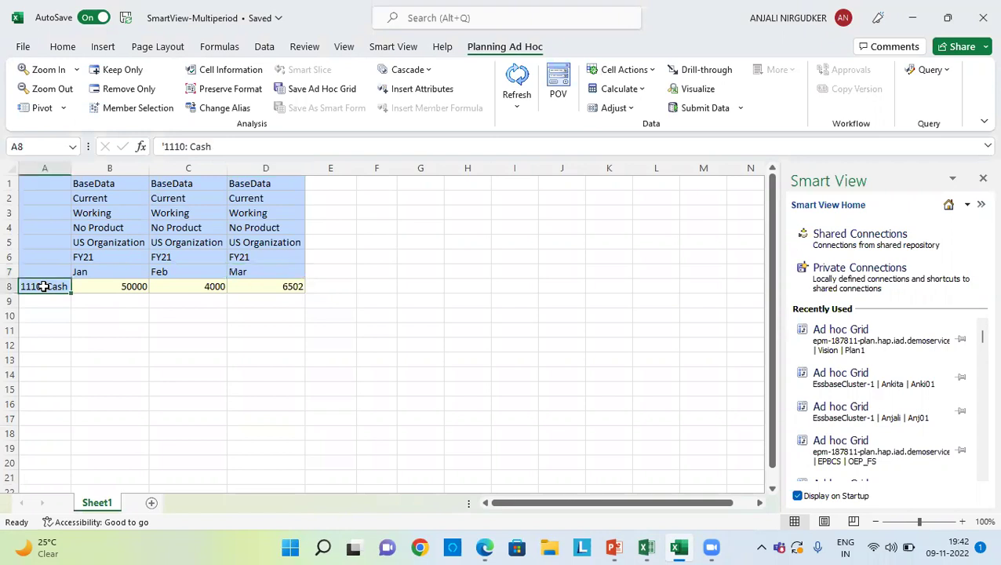
click(102, 243)
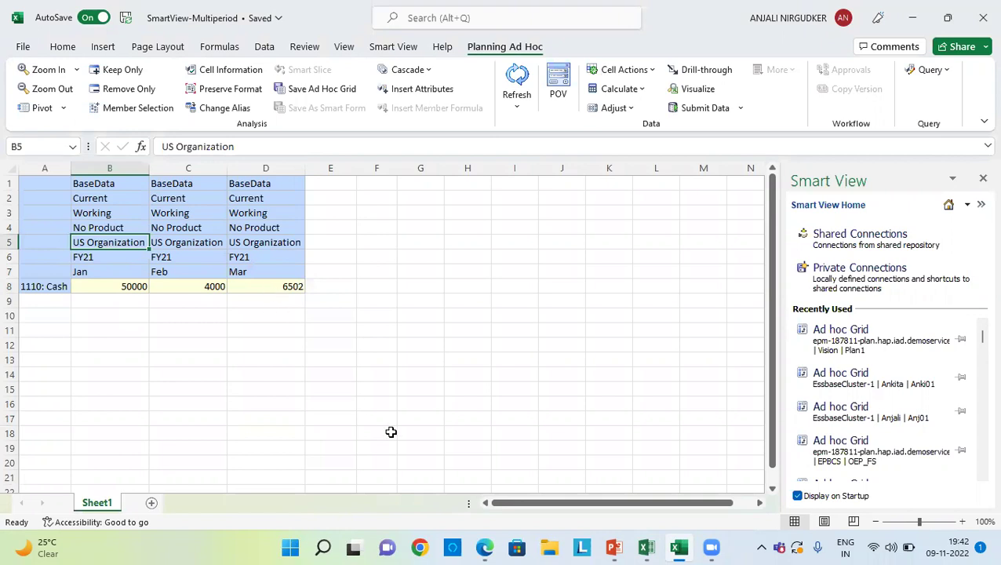
Glance at the Multi Period source workbook and switch to the EPM Cloud Planning home page of the Vision application in Edge
click(647, 548)
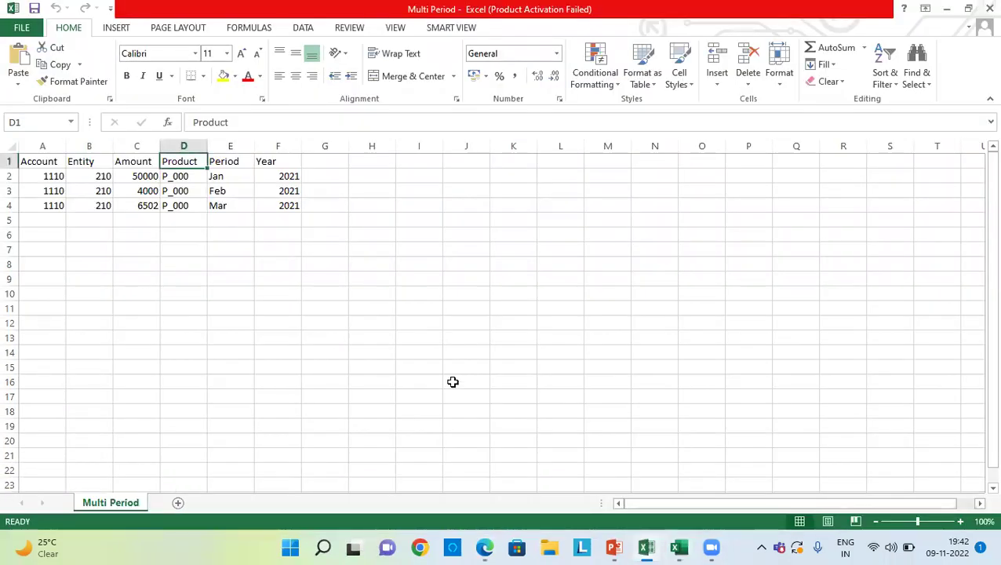
click(485, 548)
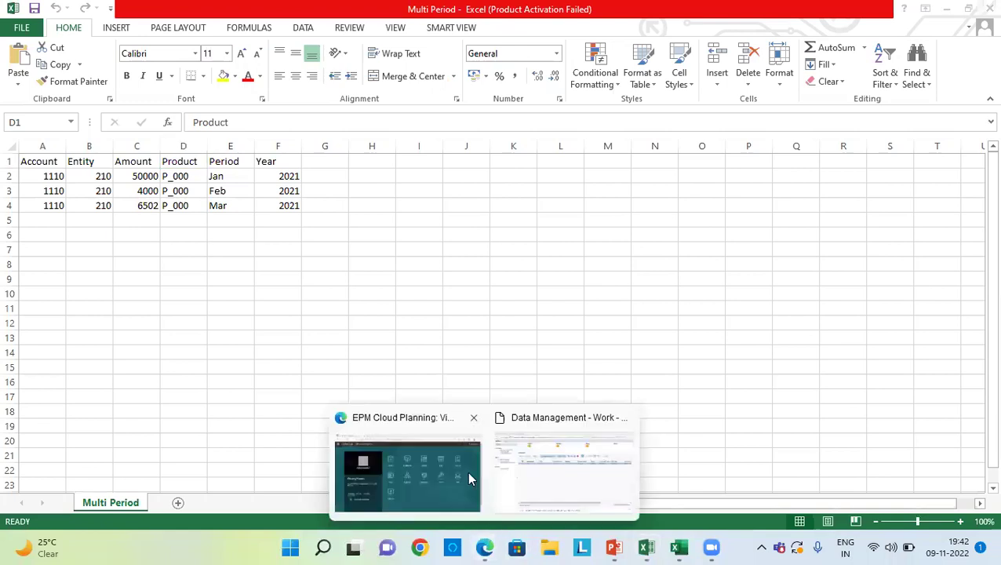
click(469, 479)
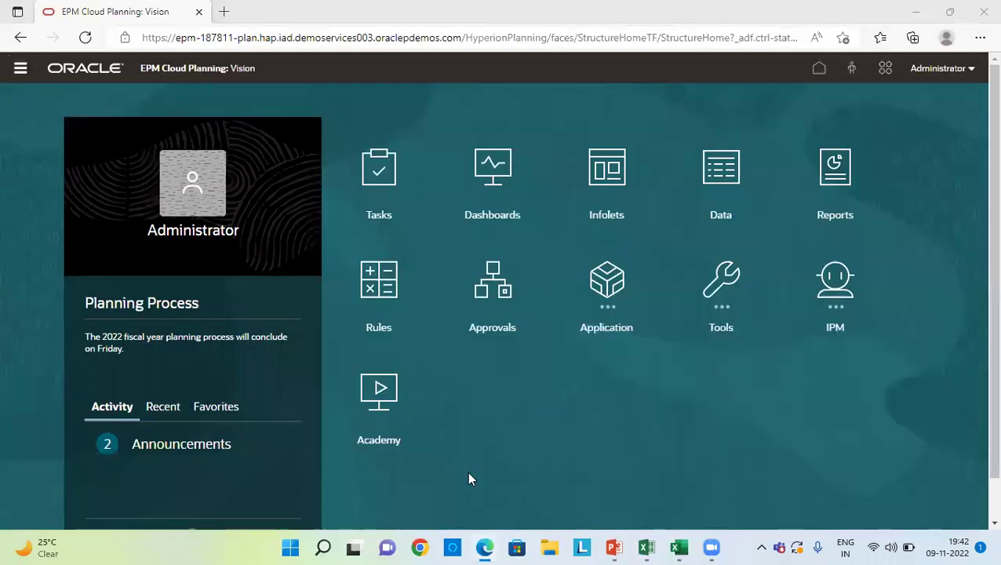